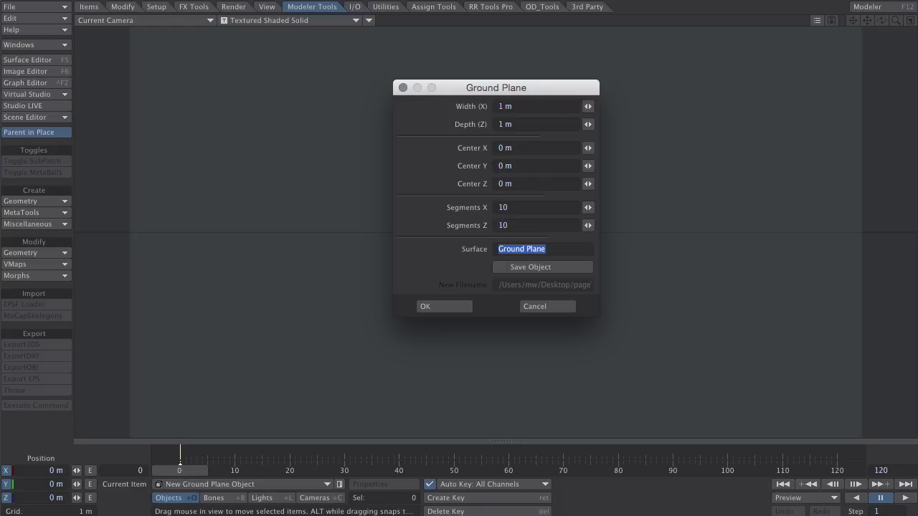
Create a 1 m by 1 m ground plane with the surface name pages
{"action": "type", "text": "pages"}
{"action": "left_click", "coordinate": [435, 308]}
{"action": "key", "text": "4"}
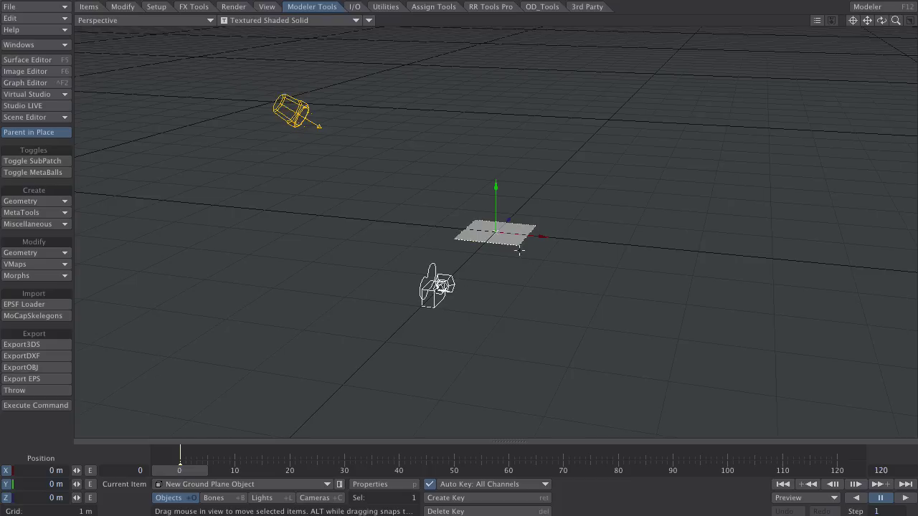
Move the ground plane's pivot point to -500 mm on X, at the middle of its edge
{"action": "key", "text": "2"}
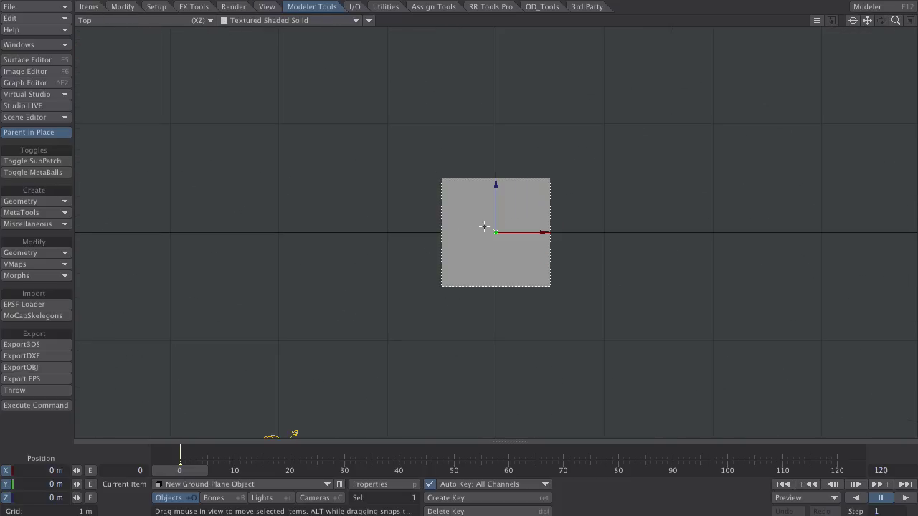
{"action": "left_click", "coordinate": [123, 7]}
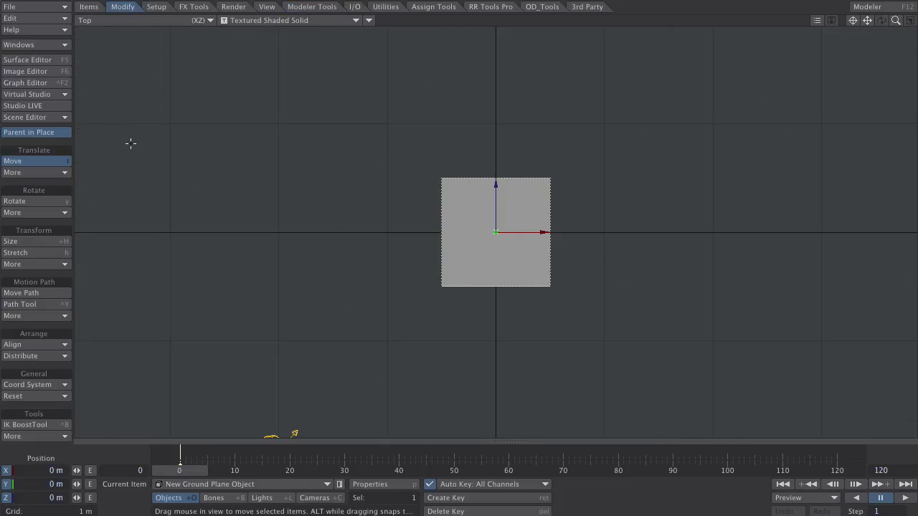
{"action": "left_click", "coordinate": [40, 172]}
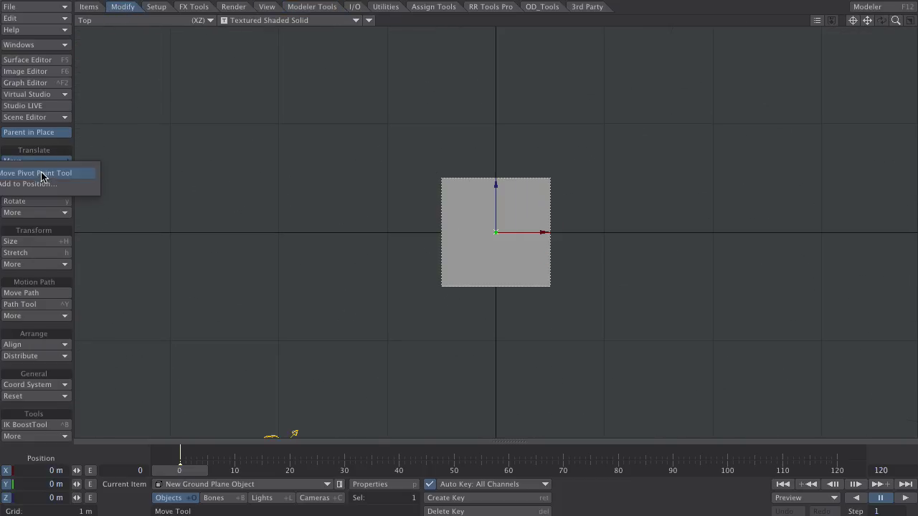
{"action": "left_click", "coordinate": [40, 174]}
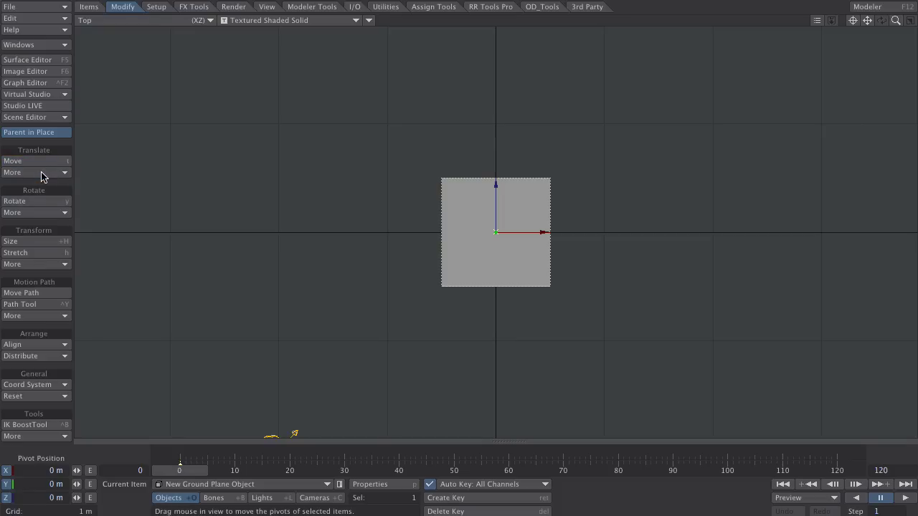
{"action": "left_click", "coordinate": [55, 471]}
{"action": "type", "text": "-500mm"}
{"action": "key", "text": "Tab"}
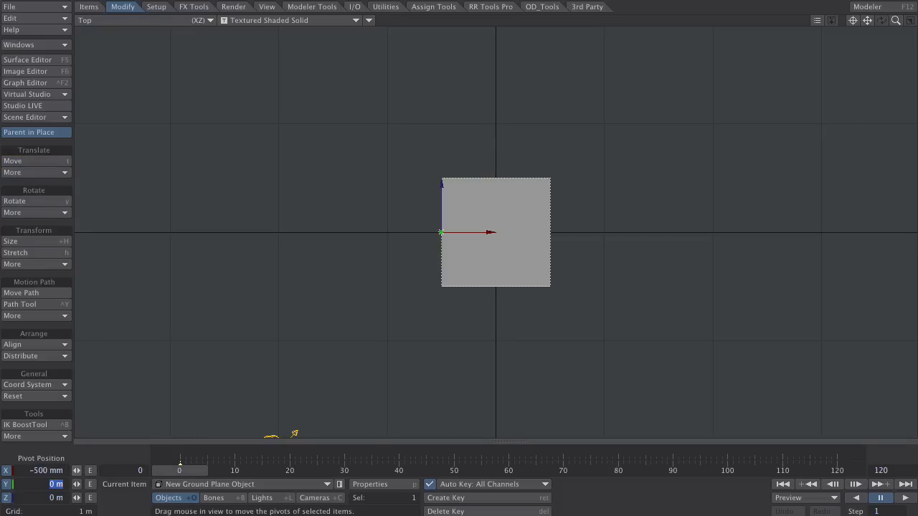
Set the ground plane's X position to 0 m so its pivot sits at the origin
{"action": "left_click", "coordinate": [29, 161]}
{"action": "left_click", "coordinate": [41, 472]}
{"action": "type", "text": "0"}
{"action": "key", "text": "Tab"}
{"action": "key", "text": "4"}
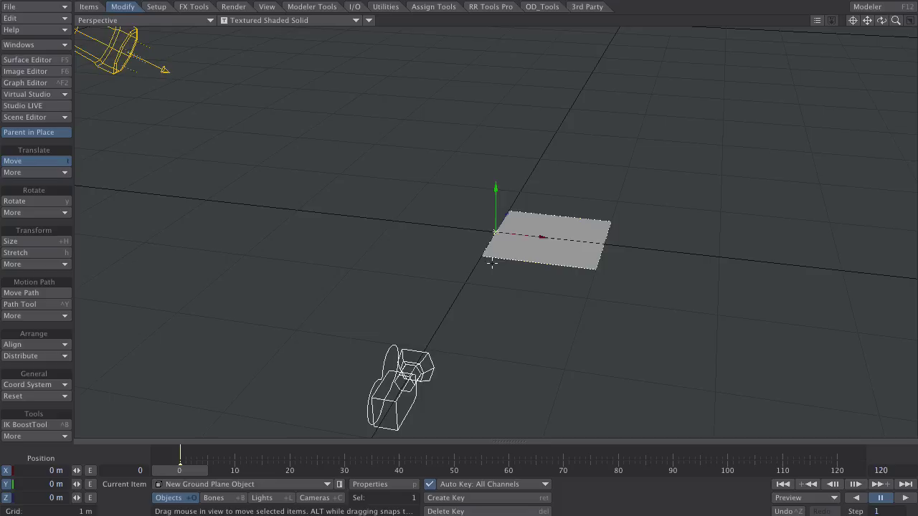
Open the Scene Editor and frame the ground plane beside it in the perspective view
{"action": "scroll", "coordinate": [540, 261], "scroll_direction": "up", "scroll_amount": 3}
{"action": "left_click", "coordinate": [51, 118]}
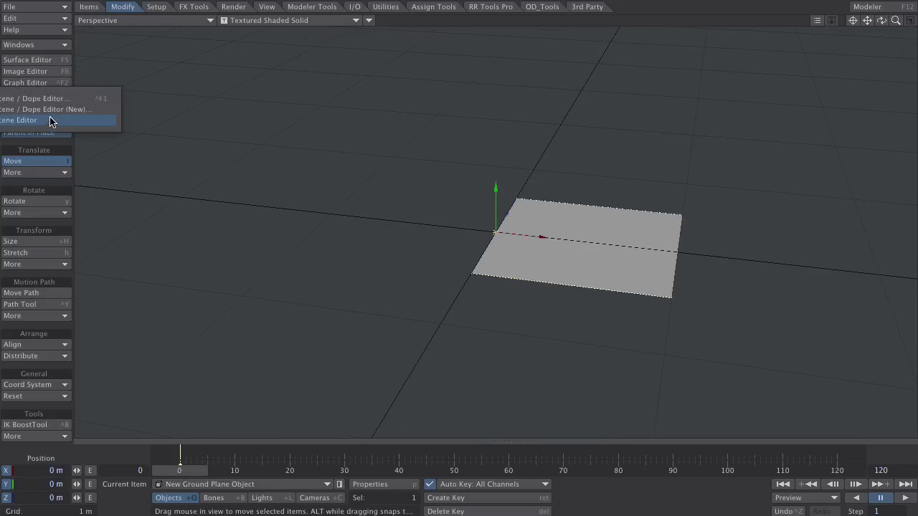
{"action": "left_click", "coordinate": [51, 120]}
{"action": "left_click", "coordinate": [537, 125]}
{"action": "left_click_drag", "start_coordinate": [413, 278], "coordinate": [156, 262], "text": "alt+shift"}
{"action": "left_click_drag", "start_coordinate": [340, 262], "coordinate": [340, 284], "text": "alt"}
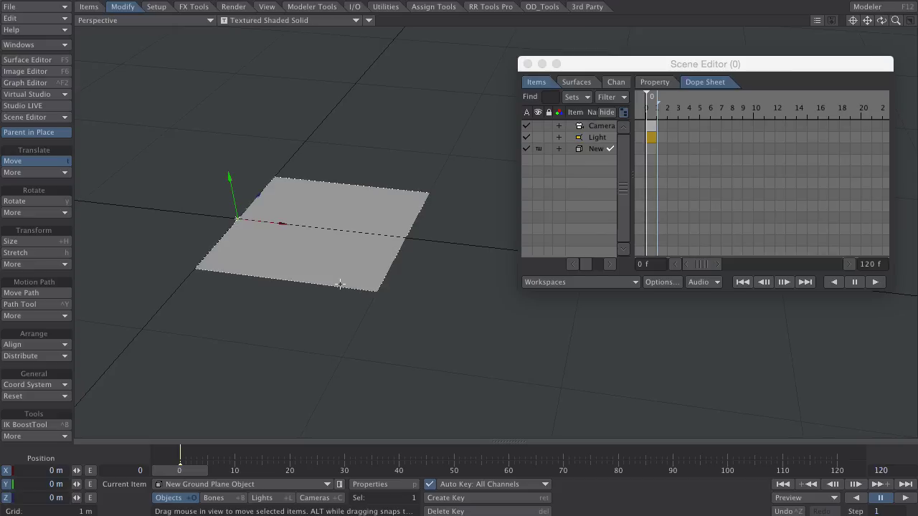
Add a null object named offset and restrict its rotation to the bank channel
{"action": "key", "text": "ctrl+n"}
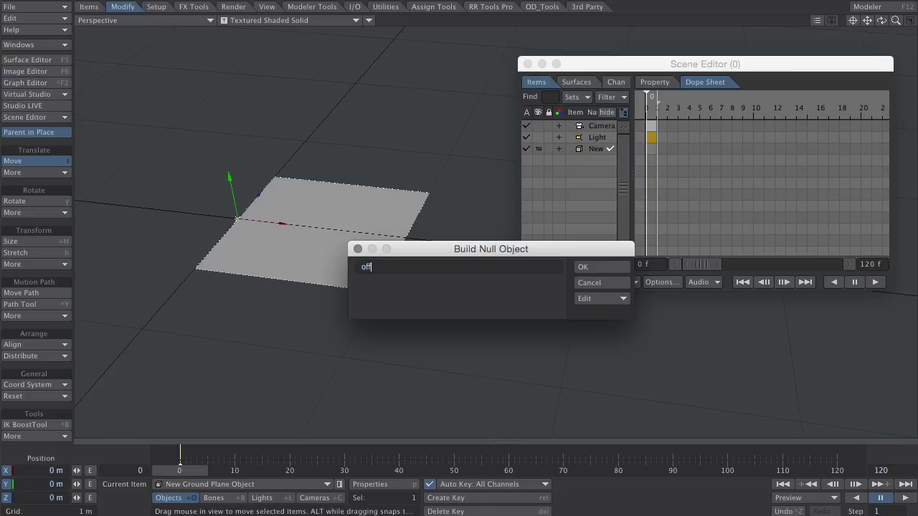
{"action": "left_click", "coordinate": [590, 268]}
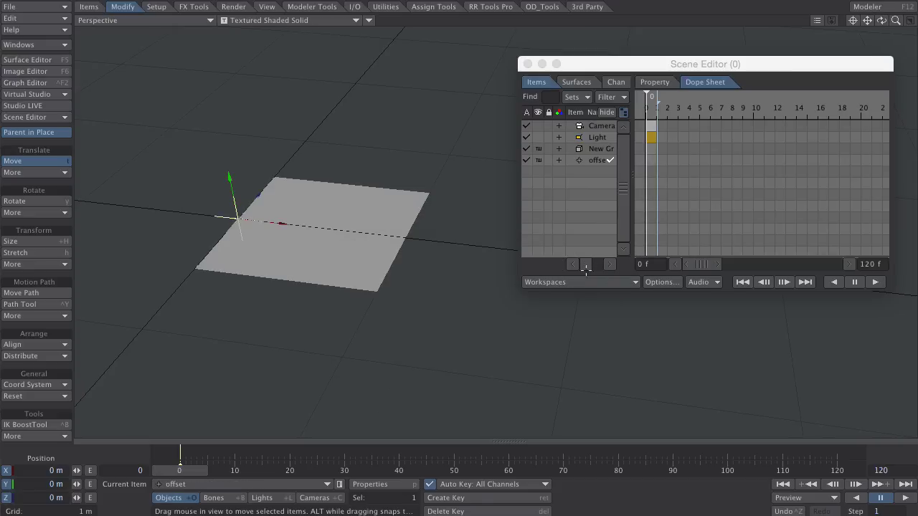
{"action": "key", "text": "y"}
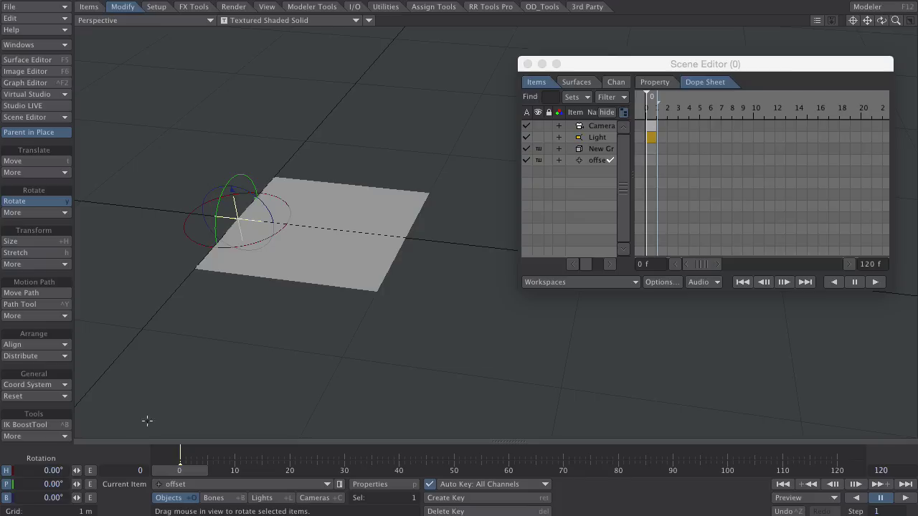
{"action": "left_click", "coordinate": [7, 487]}
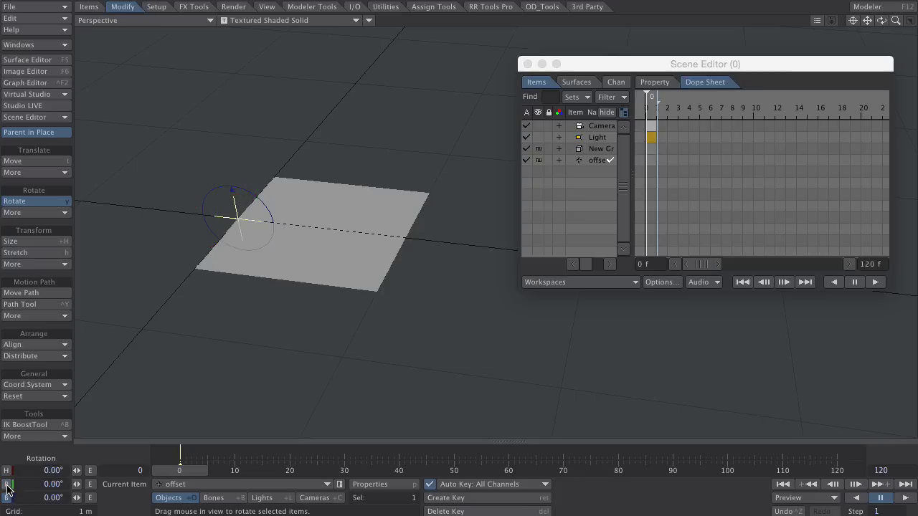
Add the Nodal Motion modifier to the ground plane's motion options and open its node editor
{"action": "left_click", "coordinate": [375, 240]}
{"action": "key", "text": "m"}
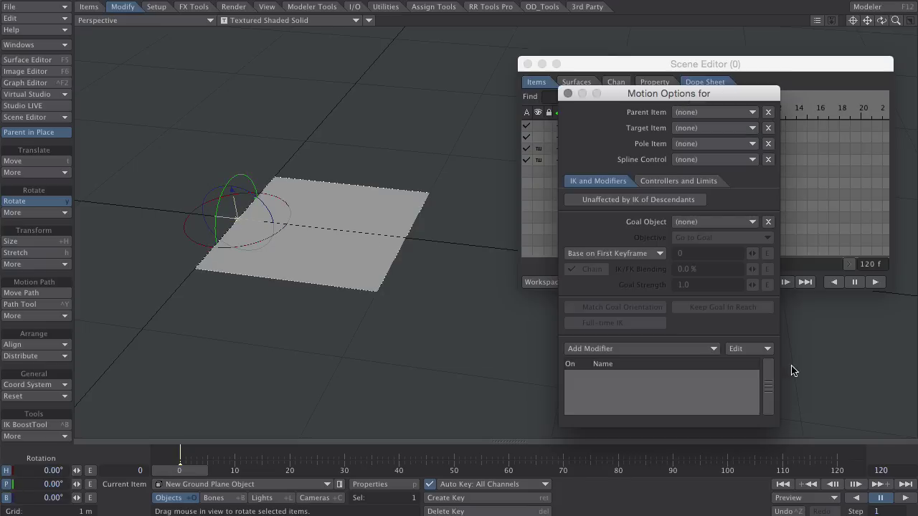
{"action": "left_click", "coordinate": [666, 349]}
{"action": "left_click", "coordinate": [666, 348]}
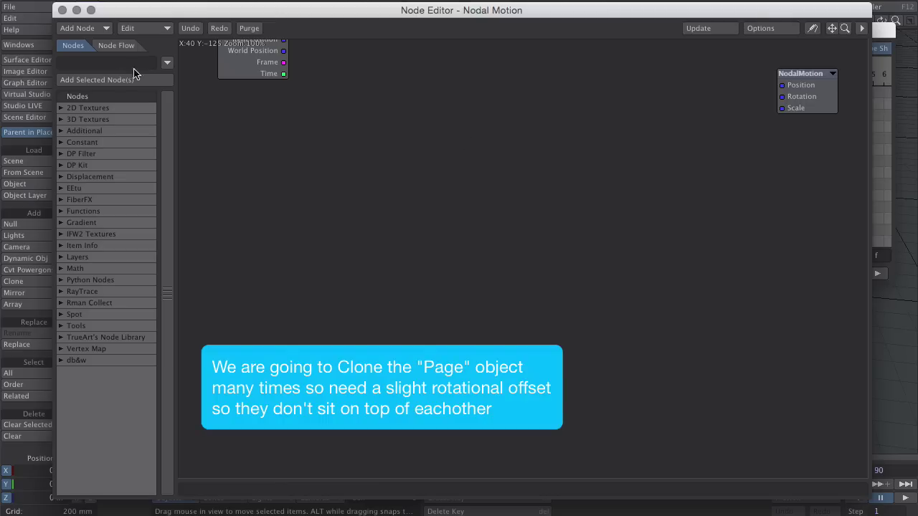
Add TrueArt's Extended Item Info and Extended Spot Info nodes, placing the spot node ahead of the item node
{"action": "left_click", "coordinate": [96, 63]}
{"action": "type", "text": "exten"}
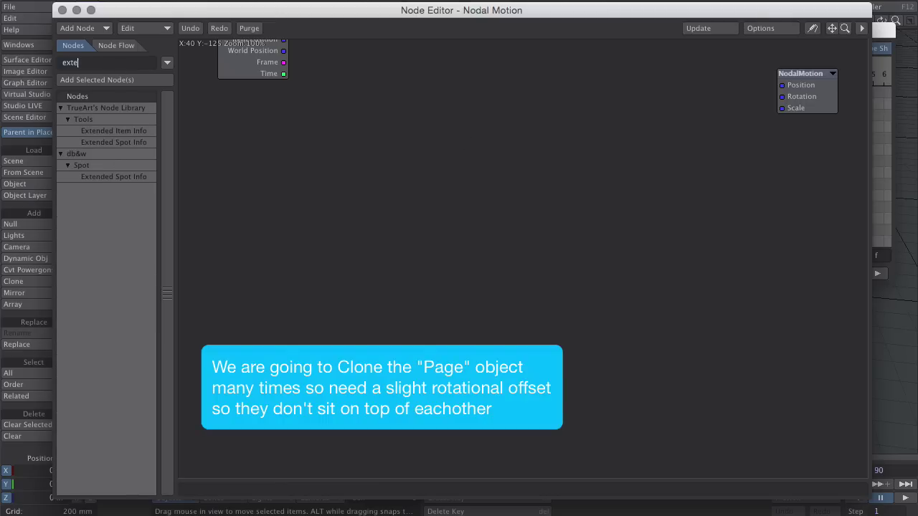
{"action": "double_click", "coordinate": [115, 132]}
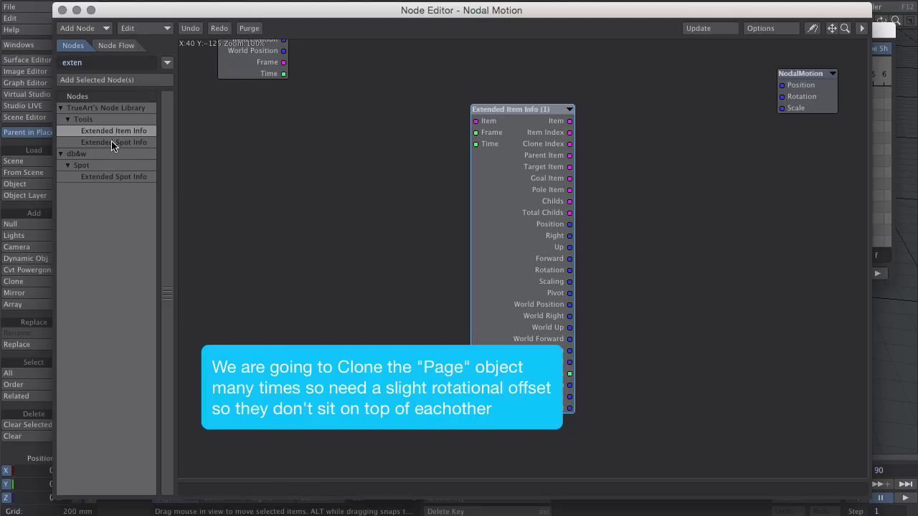
{"action": "double_click", "coordinate": [115, 142]}
{"action": "left_click_drag", "start_coordinate": [412, 219], "coordinate": [282, 180]}
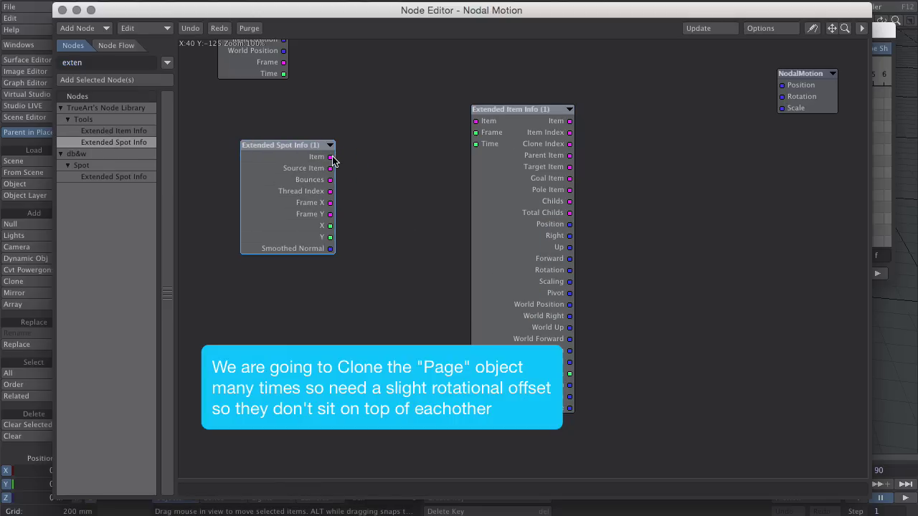
Connect Extended Spot Info's Item output to Extended Item Info's Item input, then collapse the spot node and tidy both nodes
{"action": "left_click_drag", "start_coordinate": [330, 157], "coordinate": [475, 121]}
{"action": "left_click", "coordinate": [330, 145]}
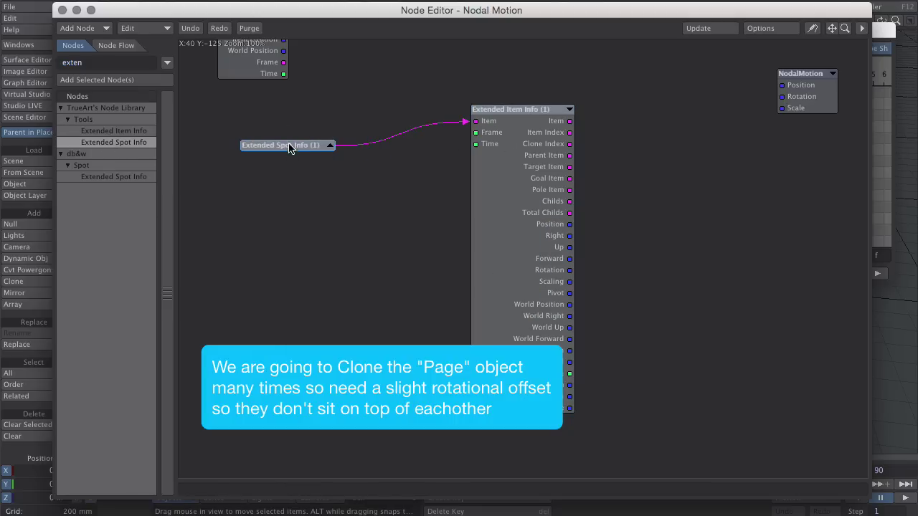
{"action": "left_click_drag", "start_coordinate": [287, 146], "coordinate": [256, 109]}
{"action": "left_click_drag", "start_coordinate": [556, 137], "coordinate": [493, 116]}
Add a Vector Scalar node in Z Channel mode and feed it Extended Item Info's Rotation output
{"action": "double_click", "coordinate": [101, 65]}
{"action": "type", "text": "vect"}
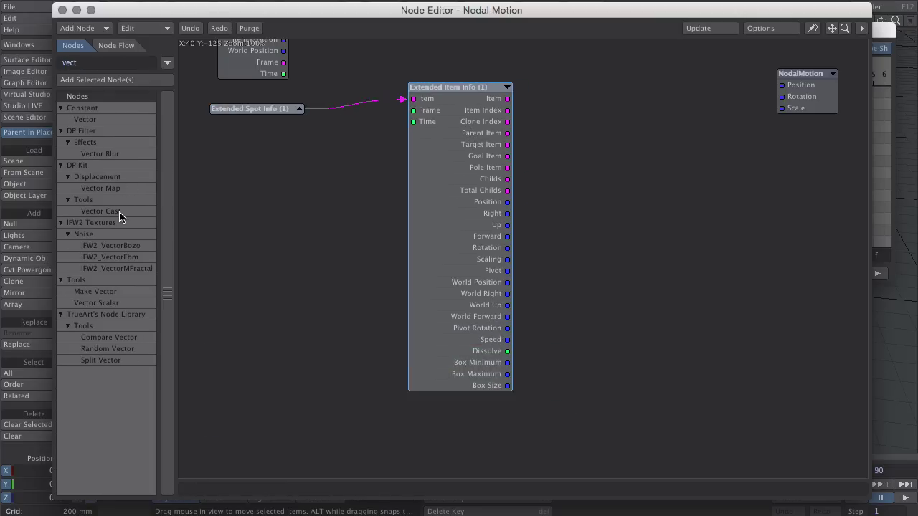
{"action": "double_click", "coordinate": [106, 304]}
{"action": "left_click_drag", "start_coordinate": [511, 265], "coordinate": [581, 219]}
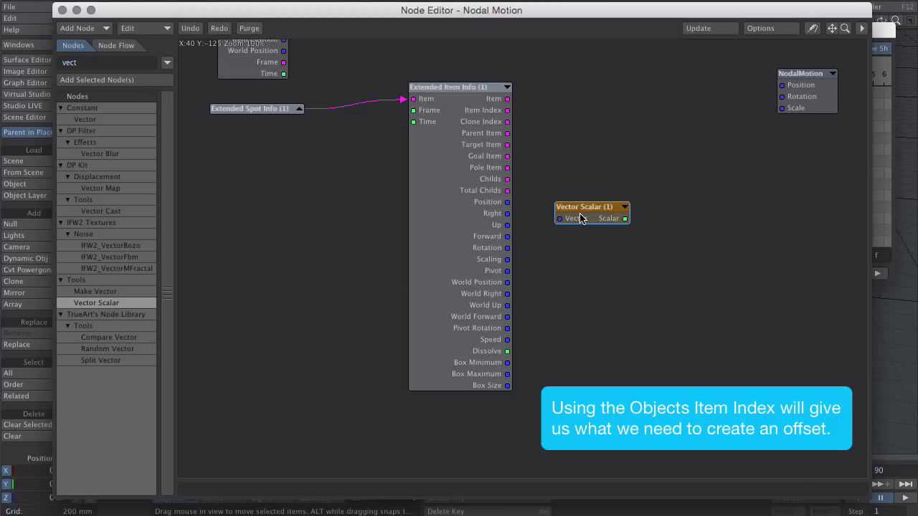
{"action": "double_click", "coordinate": [581, 219]}
{"action": "left_click", "coordinate": [191, 243]}
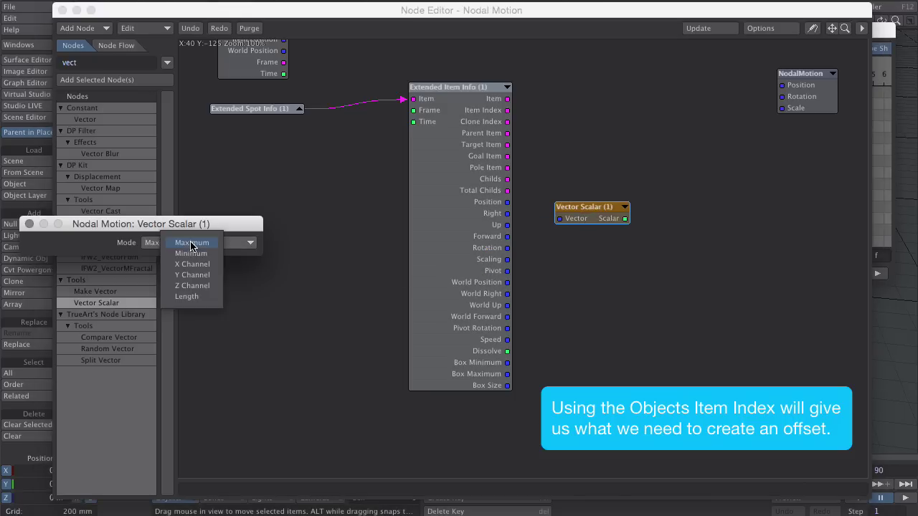
{"action": "left_click", "coordinate": [186, 286]}
{"action": "left_click", "coordinate": [29, 223]}
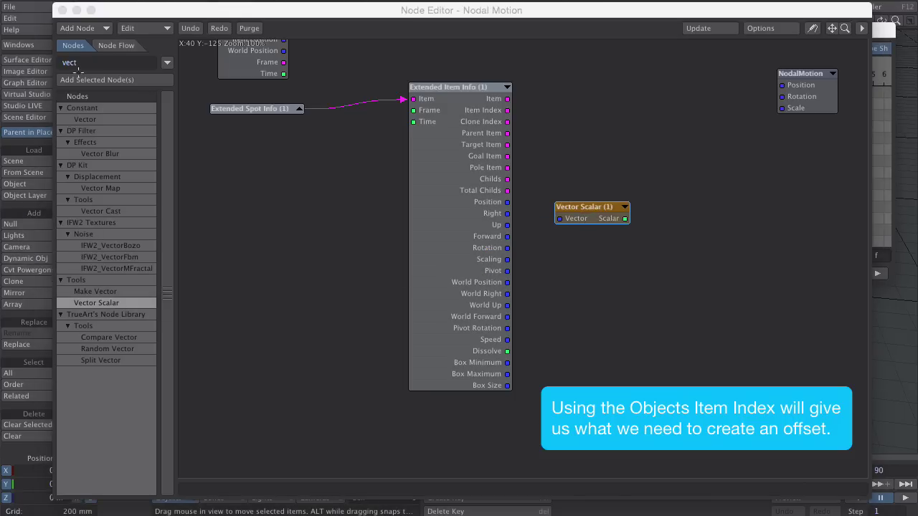
{"action": "left_click_drag", "start_coordinate": [507, 247], "coordinate": [560, 218]}
Add an Item Info node below the Extended Spot Info node and set its item to offset
{"action": "double_click", "coordinate": [99, 60]}
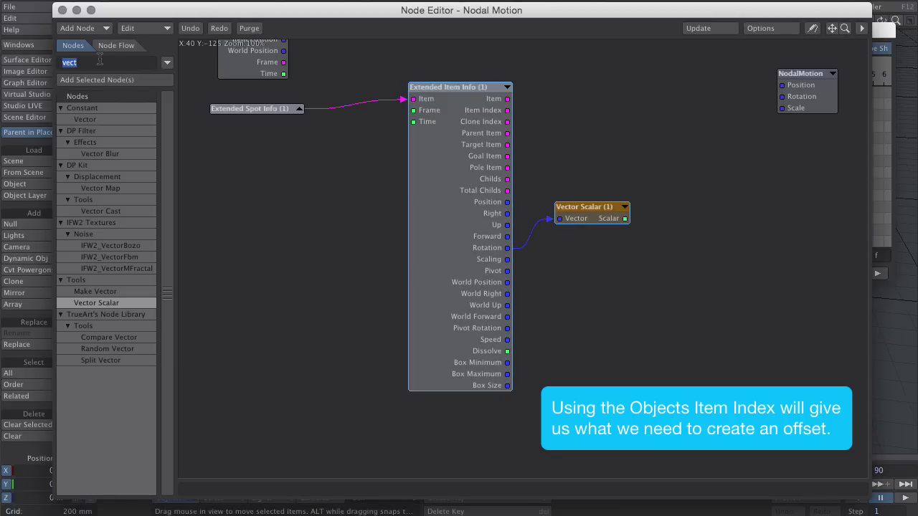
{"action": "type", "text": "item"}
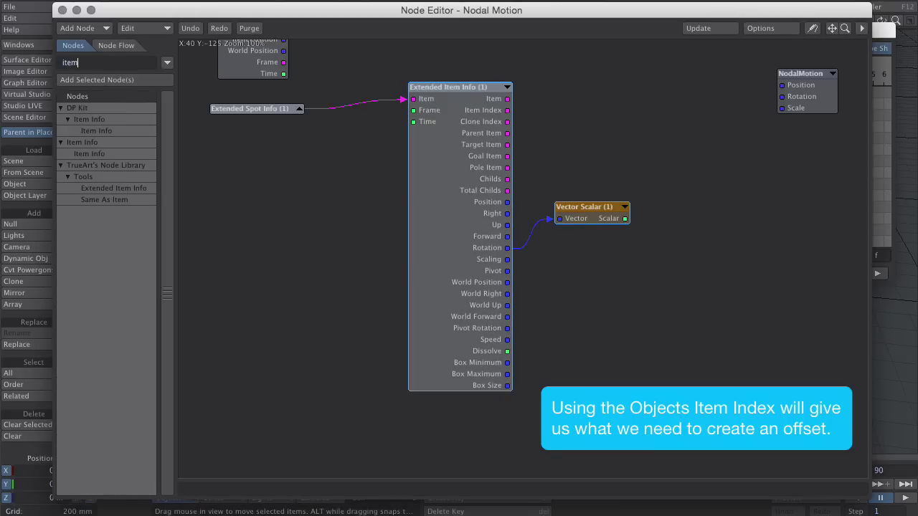
{"action": "double_click", "coordinate": [97, 155]}
{"action": "left_click_drag", "start_coordinate": [508, 252], "coordinate": [291, 325]}
{"action": "double_click", "coordinate": [292, 325]}
{"action": "left_click", "coordinate": [184, 243]}
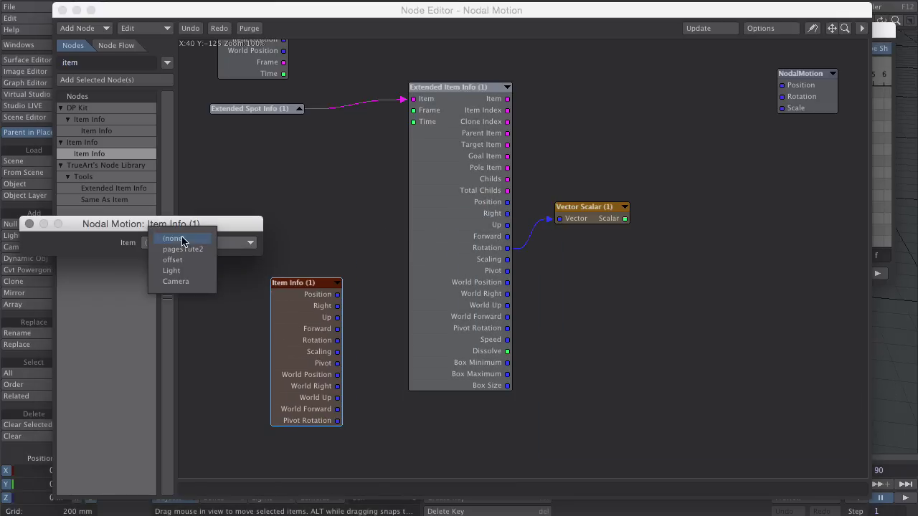
{"action": "left_click", "coordinate": [176, 264]}
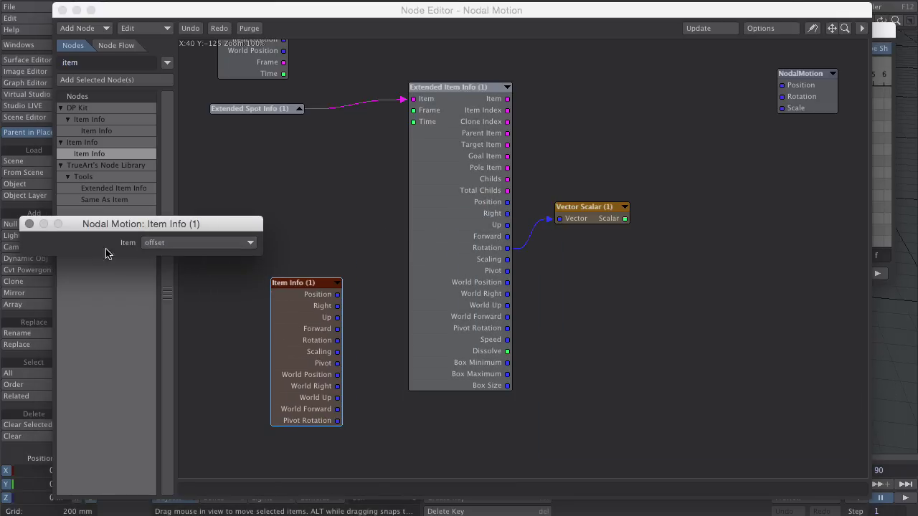
{"action": "left_click", "coordinate": [29, 224]}
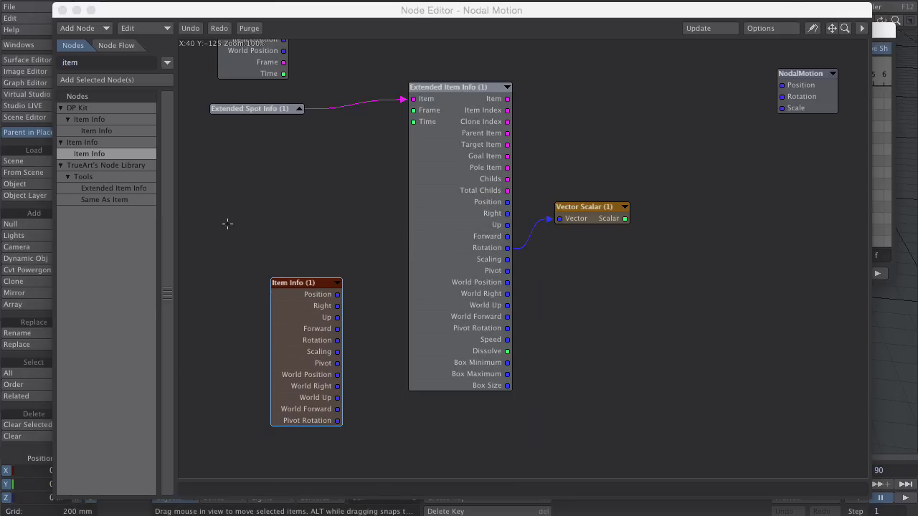
Duplicate the Vector Scalar node and connect Item Info's Rotation output to the copy's Vector input
{"action": "left_click", "coordinate": [599, 224]}
{"action": "key", "text": "ctrl+v"}
{"action": "left_click_drag", "start_coordinate": [531, 254], "coordinate": [465, 422]}
{"action": "left_click_drag", "start_coordinate": [337, 342], "coordinate": [428, 432]}
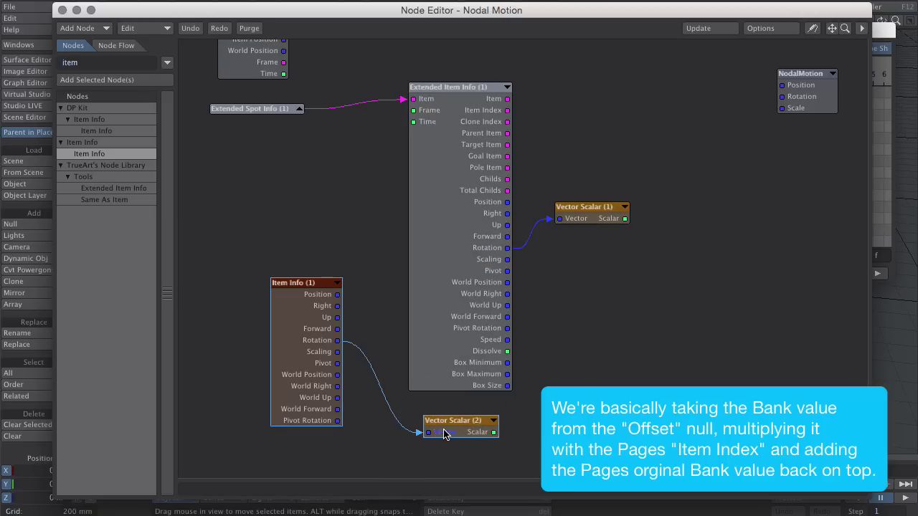
{"action": "left_click_drag", "start_coordinate": [312, 318], "coordinate": [285, 399]}
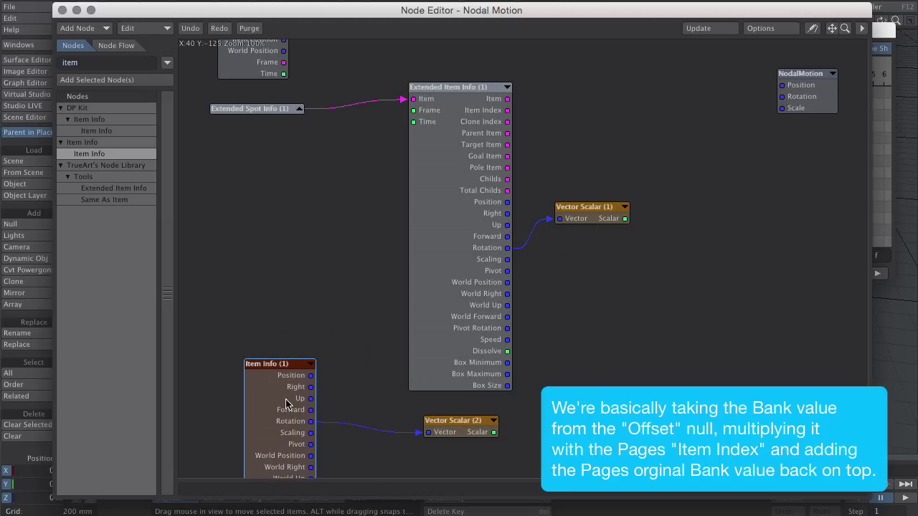
Add a scalar Multiply node, wiring Item Index into A and the second Vector Scalar's output into B
{"action": "double_click", "coordinate": [85, 64]}
{"action": "type", "text": "mul"}
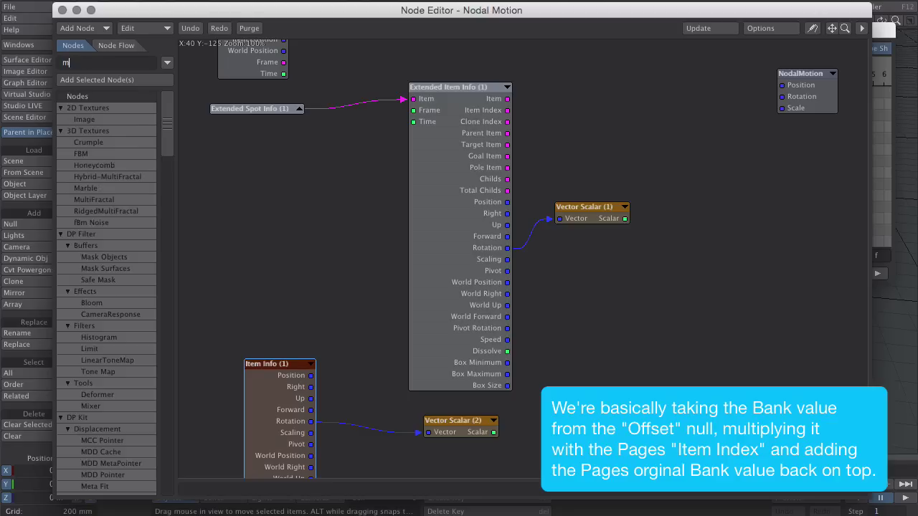
{"action": "type", "text": "tip"}
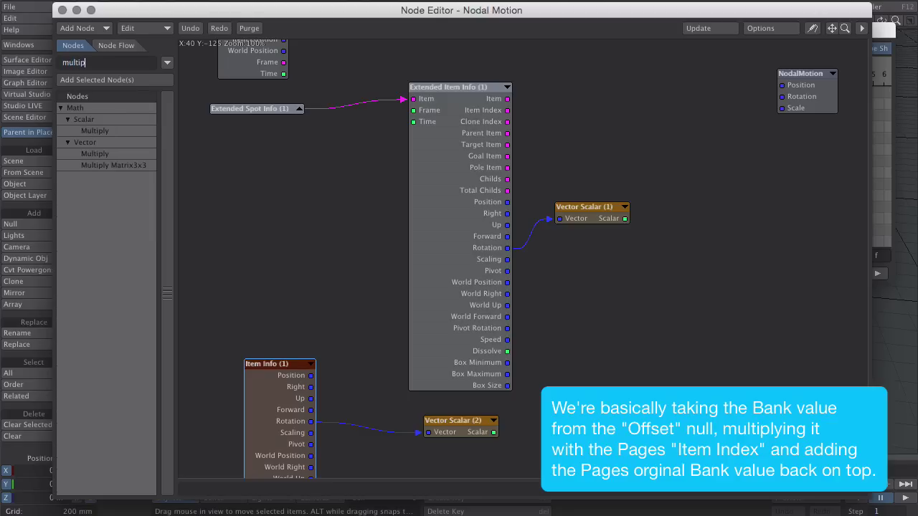
{"action": "left_click_drag", "start_coordinate": [100, 133], "coordinate": [648, 326]}
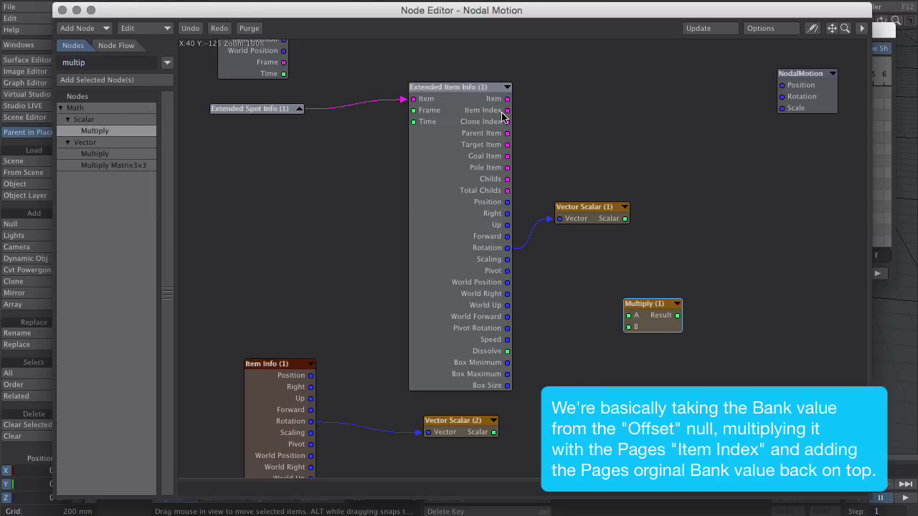
{"action": "left_click_drag", "start_coordinate": [508, 111], "coordinate": [628, 315]}
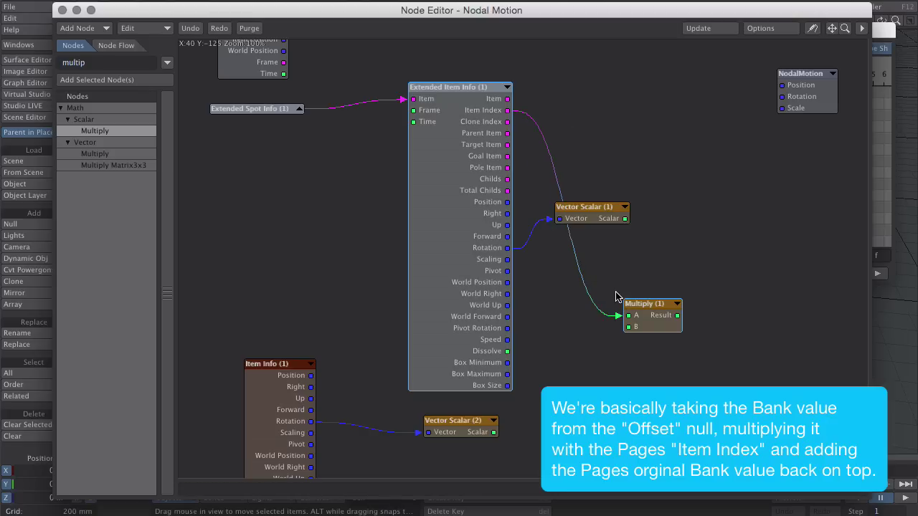
{"action": "left_click_drag", "start_coordinate": [494, 432], "coordinate": [629, 328]}
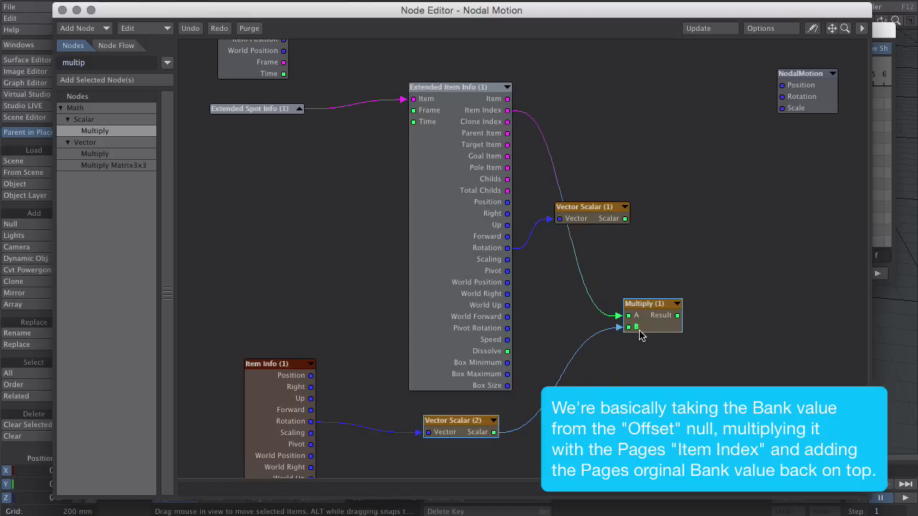
Add a scalar Add node, wiring the first Vector Scalar's output into A and the Multiply result into B
{"action": "double_click", "coordinate": [92, 61]}
{"action": "type", "text": "add"}
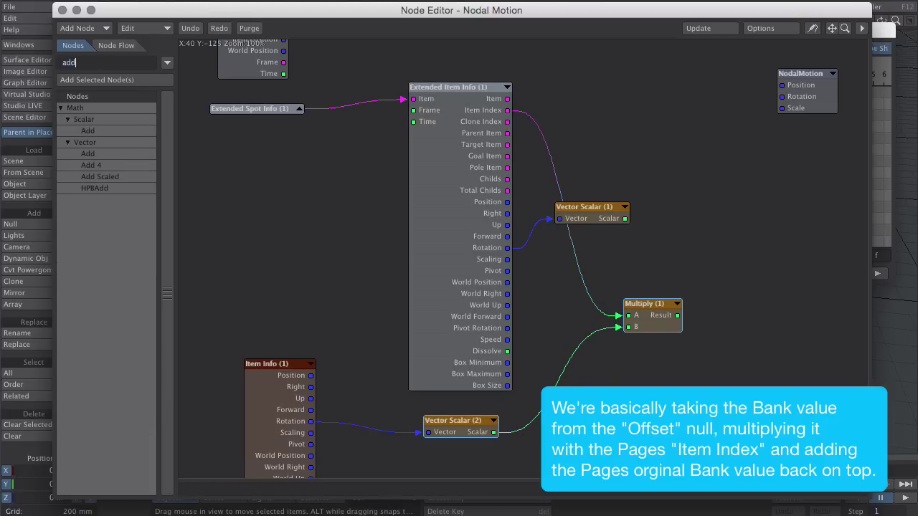
{"action": "double_click", "coordinate": [101, 131]}
{"action": "left_click_drag", "start_coordinate": [516, 261], "coordinate": [768, 211]}
{"action": "left_click_drag", "start_coordinate": [625, 219], "coordinate": [729, 212]}
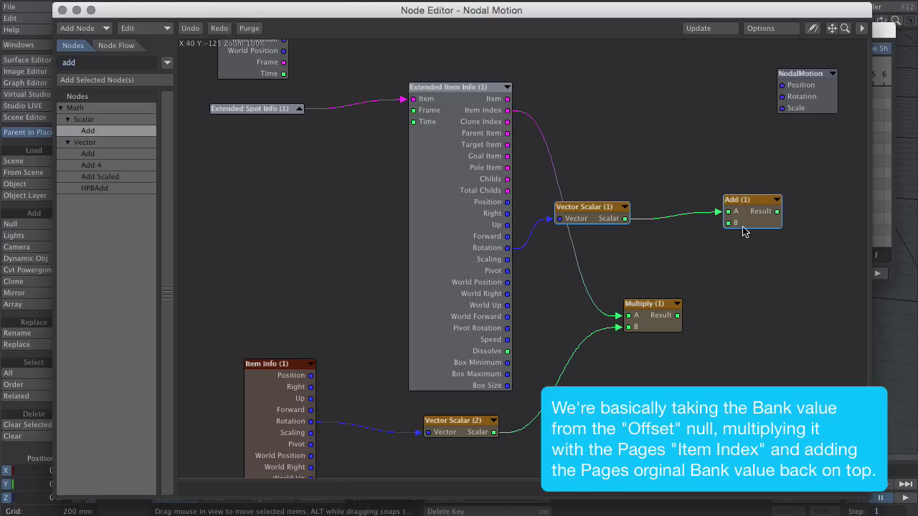
{"action": "left_click_drag", "start_coordinate": [677, 315], "coordinate": [730, 223]}
Add a Make Vector node, feed the Add result into Z and its Vector output into NodalMotion's Rotation, and close the node and motion windows
{"action": "double_click", "coordinate": [83, 62]}
{"action": "type", "text": "make"}
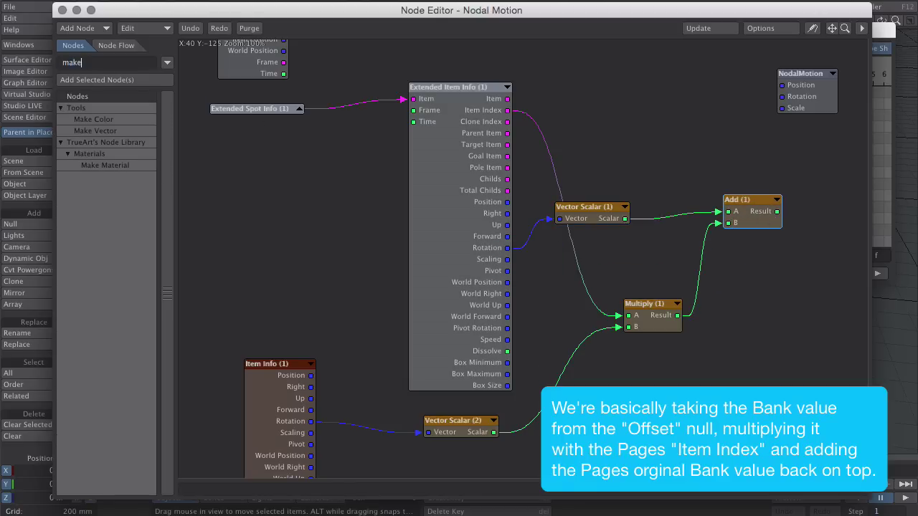
{"action": "double_click", "coordinate": [107, 132]}
{"action": "left_click_drag", "start_coordinate": [513, 255], "coordinate": [695, 104]}
{"action": "left_click_drag", "start_coordinate": [778, 212], "coordinate": [675, 124]}
{"action": "left_click_drag", "start_coordinate": [735, 102], "coordinate": [804, 108]}
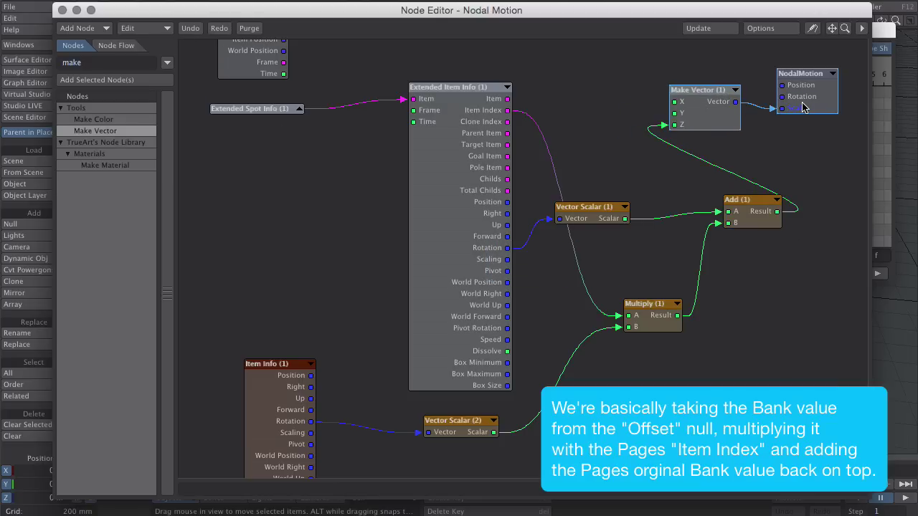
{"action": "double_click", "coordinate": [716, 115]}
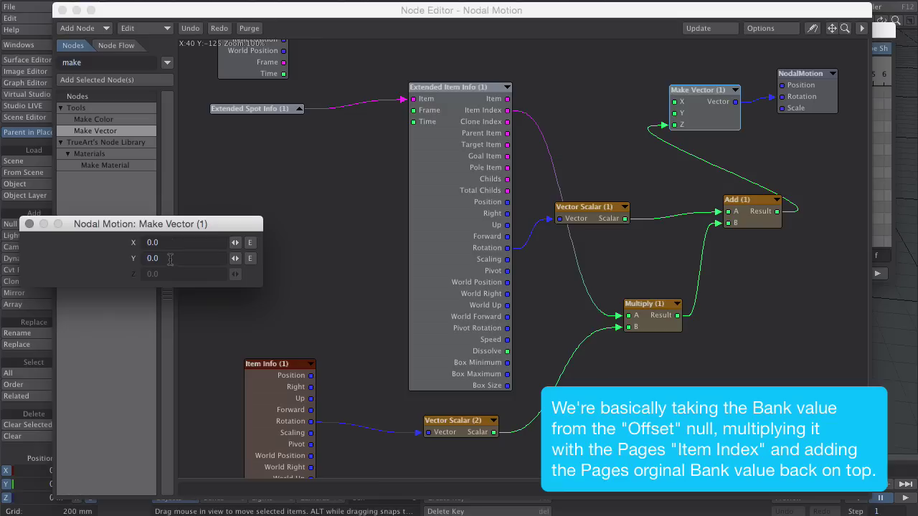
{"action": "left_click", "coordinate": [30, 224]}
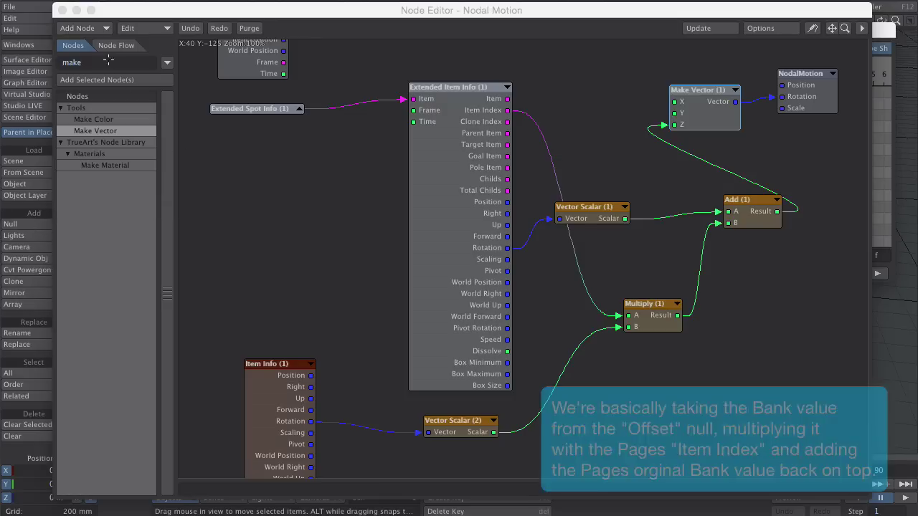
{"action": "left_click", "coordinate": [61, 11]}
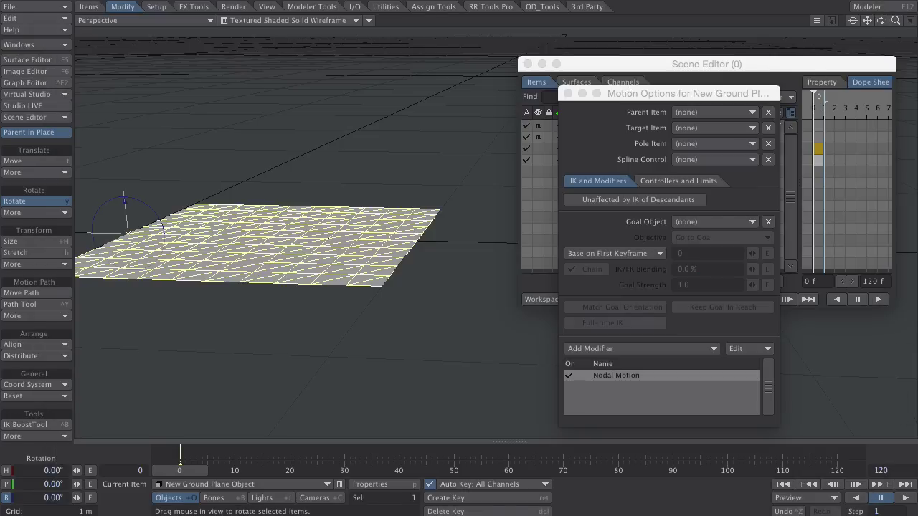
{"action": "left_click", "coordinate": [568, 94]}
Clone the ground plane object 19 times to test the nodal setup
{"action": "left_click", "coordinate": [616, 126]}
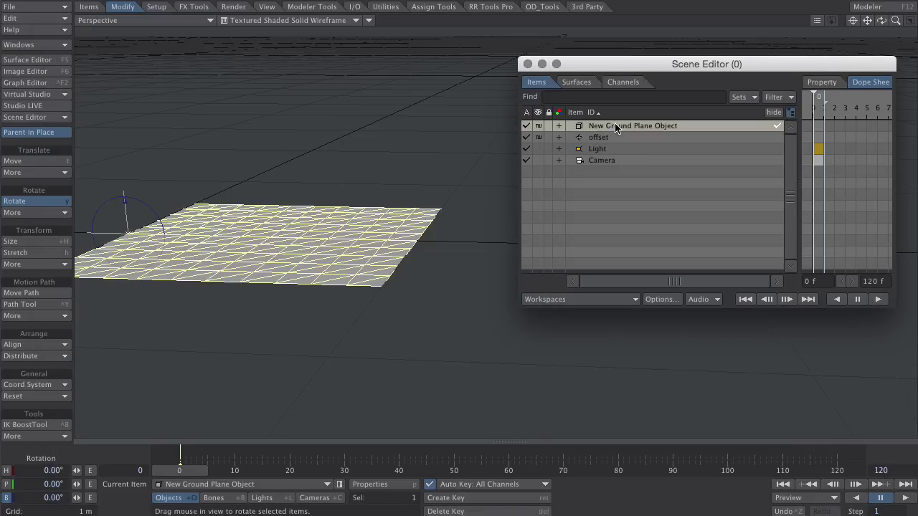
{"action": "key", "text": "ctrl+c"}
{"action": "type", "text": "19"}
{"action": "key", "text": "Return"}
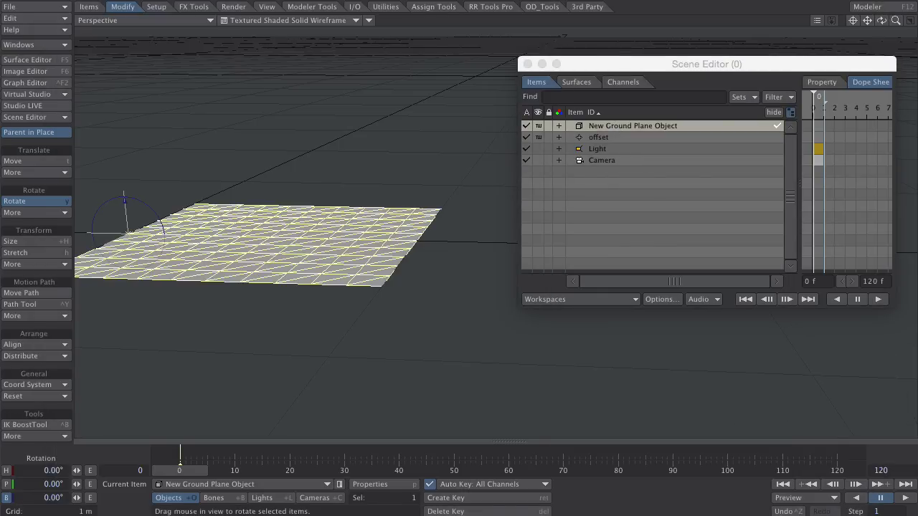
Rotate the offset null to a bank of about -0.40° to fan out the pages
{"action": "left_click", "coordinate": [607, 137]}
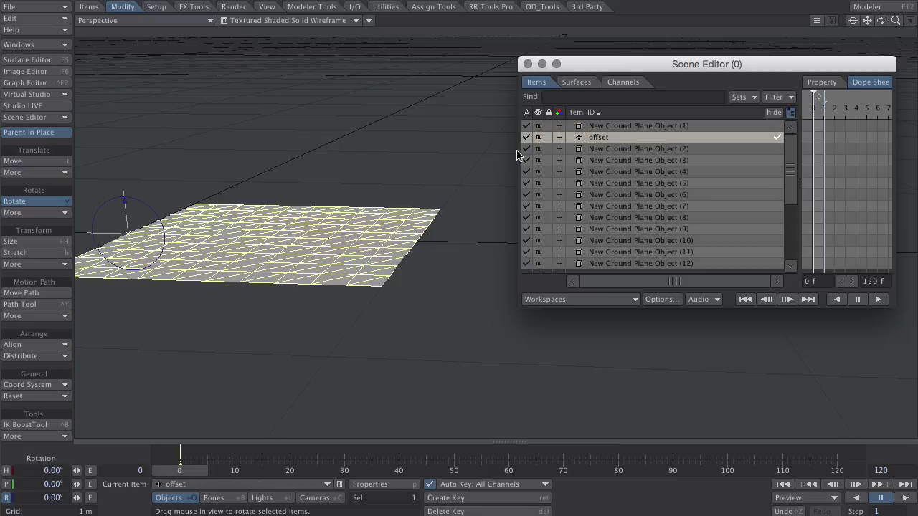
{"action": "left_click", "coordinate": [155, 214]}
{"action": "left_click_drag", "start_coordinate": [155, 214], "coordinate": [152, 214]}
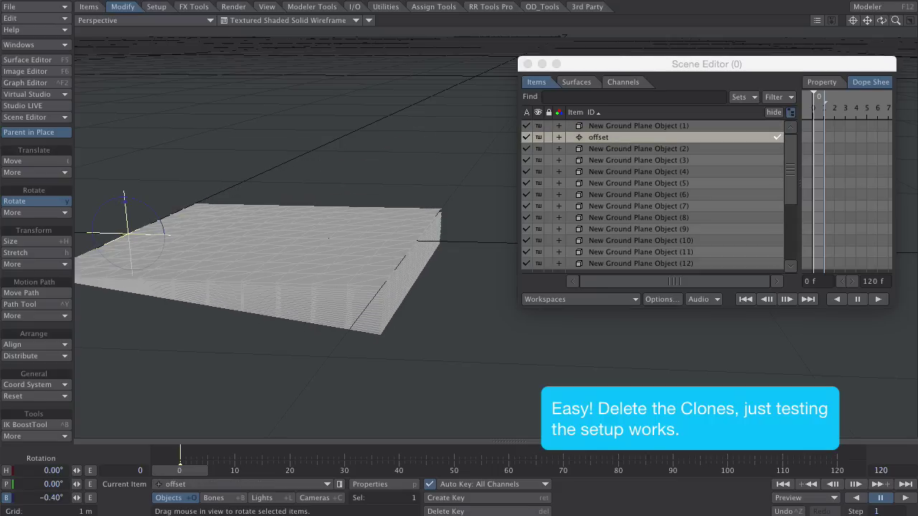
Clear the test clones, New Ground Plane Object (2) through (20), from the scene
{"action": "left_click", "coordinate": [638, 149]}
{"action": "scroll", "coordinate": [650, 216], "scroll_direction": "down", "scroll_amount": 3}
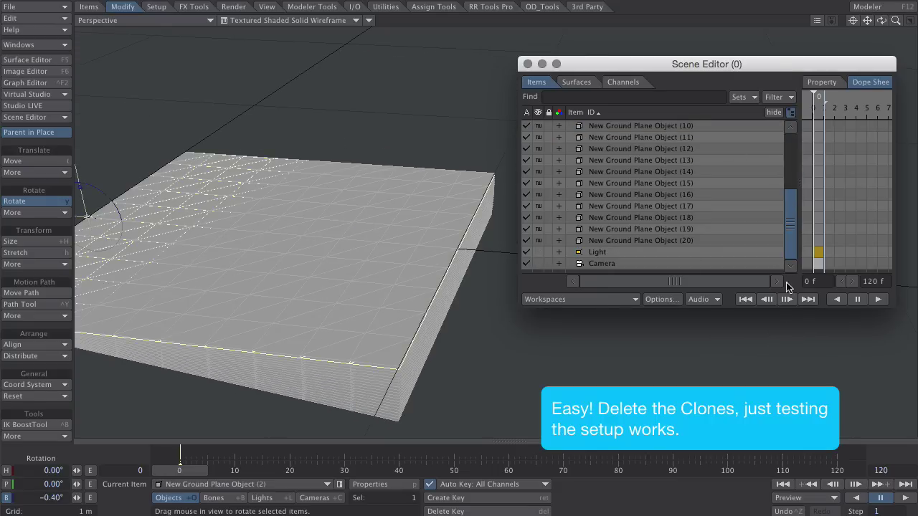
{"action": "left_click", "coordinate": [641, 241], "text": "shift"}
{"action": "key", "text": "minus"}
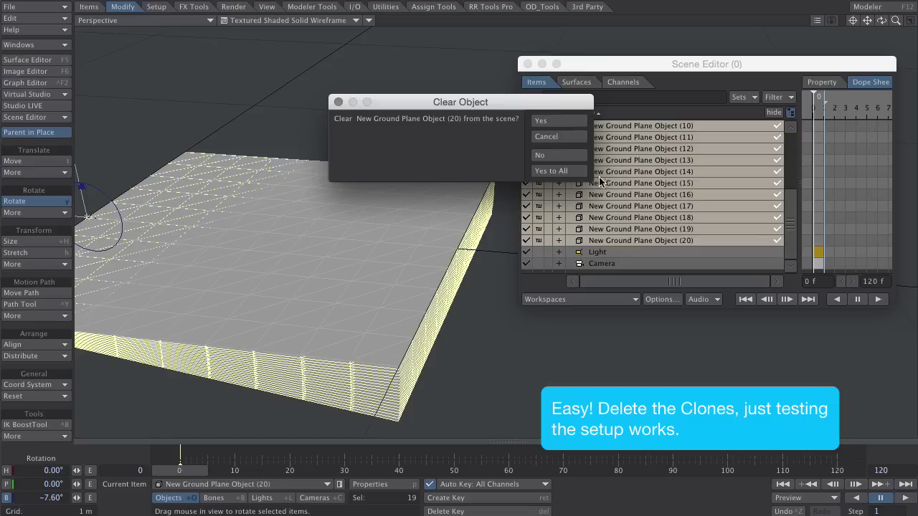
{"action": "left_click", "coordinate": [562, 172]}
Key the ground plane object's bank rotation at 180° on frame 25 and return to frame 0
{"action": "left_click", "coordinate": [615, 130]}
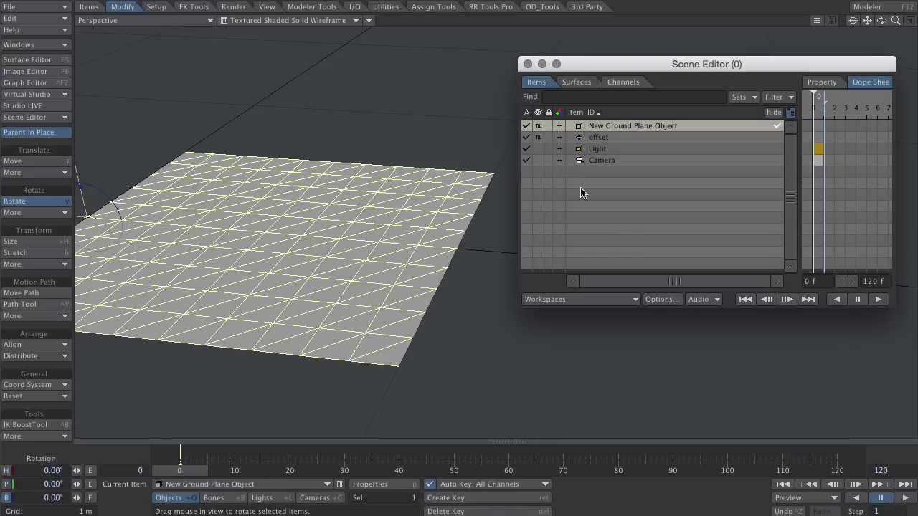
{"action": "left_click_drag", "start_coordinate": [322, 395], "coordinate": [274, 433]}
{"action": "left_click_drag", "start_coordinate": [182, 472], "coordinate": [313, 472]}
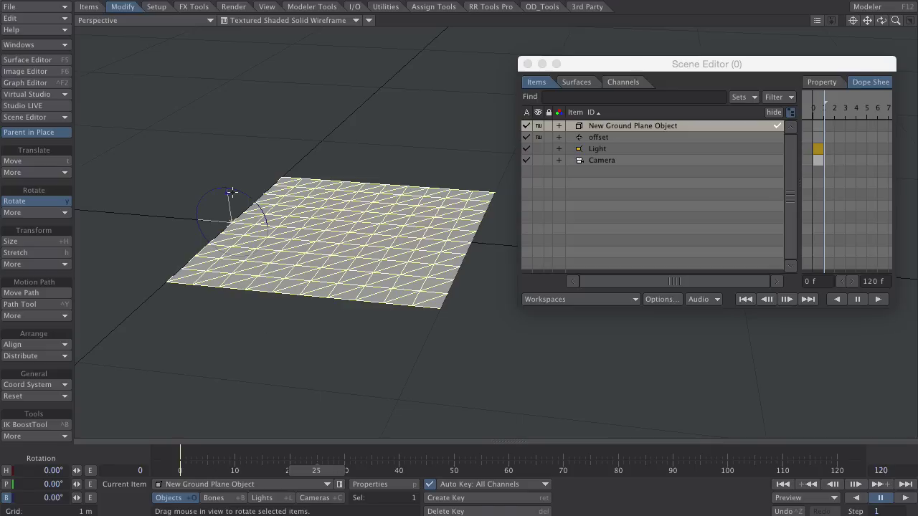
{"action": "left_click", "coordinate": [61, 498]}
{"action": "type", "text": "180"}
{"action": "key", "text": "Return"}
{"action": "left_click_drag", "start_coordinate": [322, 471], "coordinate": [180, 467]}
Ease the ground plane's Rotation.B curve in the Graph Editor by setting both keys' tension to 1.0
{"action": "left_click", "coordinate": [26, 83]}
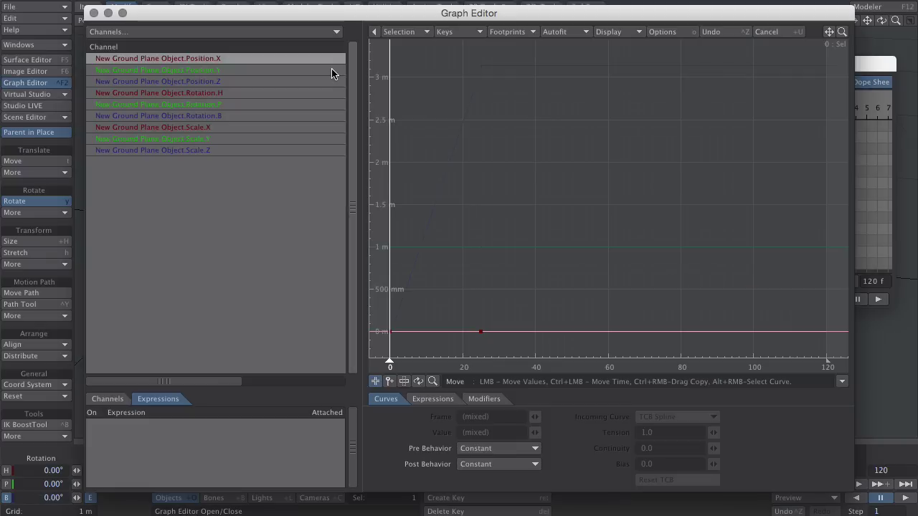
{"action": "left_click", "coordinate": [228, 116]}
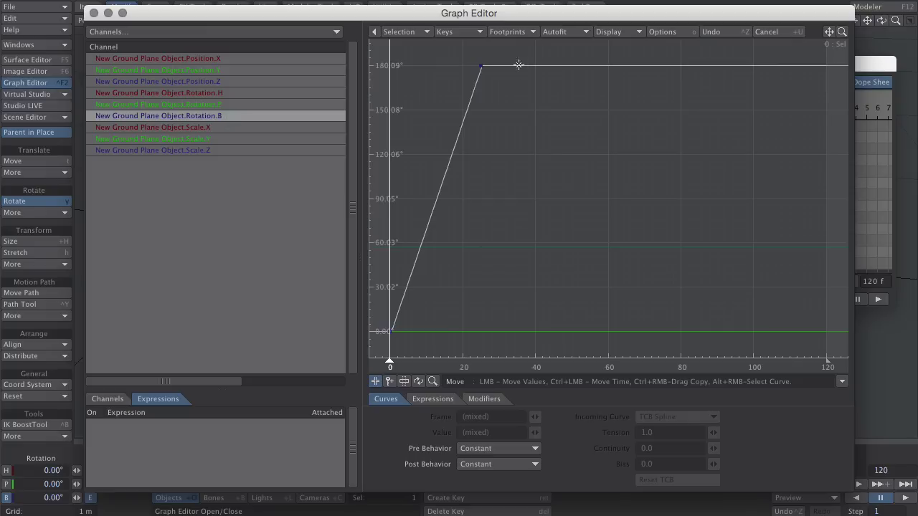
{"action": "left_click_drag", "start_coordinate": [530, 54], "coordinate": [378, 352]}
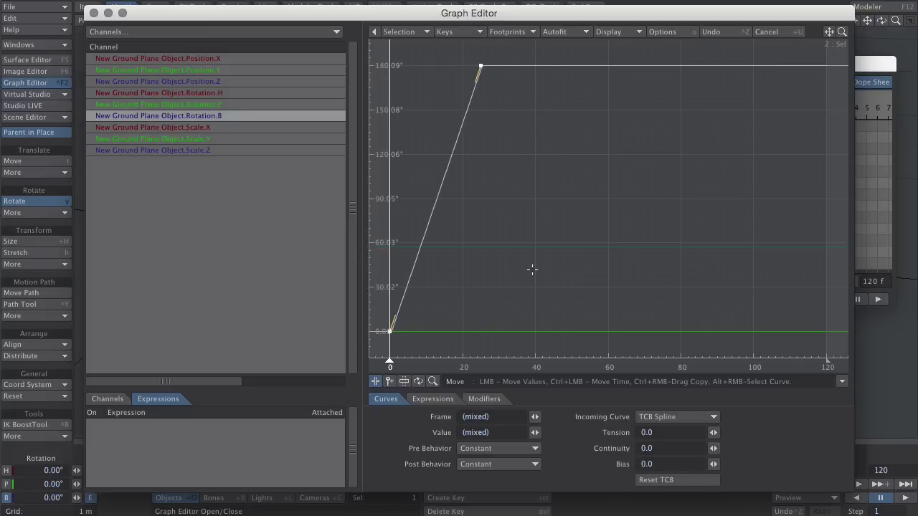
{"action": "left_click_drag", "start_coordinate": [519, 275], "coordinate": [588, 275]}
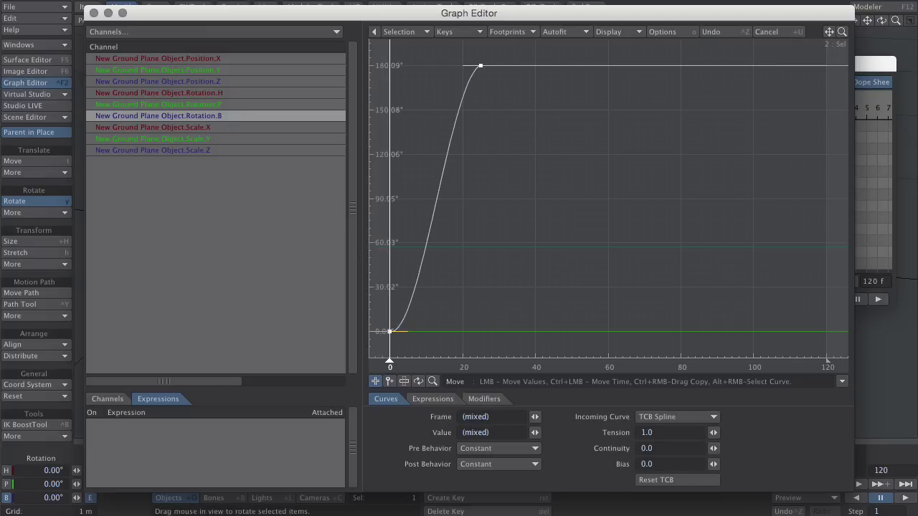
{"action": "left_click", "coordinate": [94, 13]}
Set the scene's end frame to 40, play back the page turn, and rewind to frame 0
{"action": "type", "text": "40"}
{"action": "key", "text": "Return"}
{"action": "left_click", "coordinate": [906, 499]}
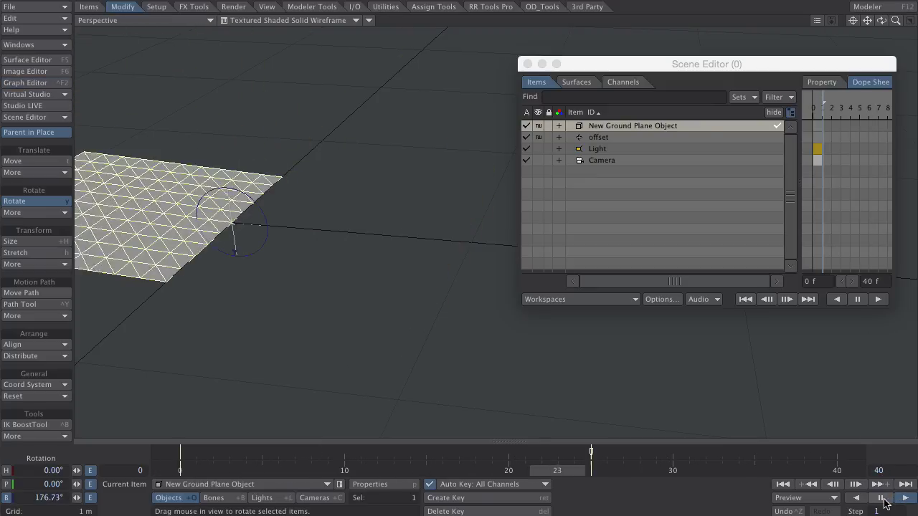
{"action": "left_click", "coordinate": [884, 500]}
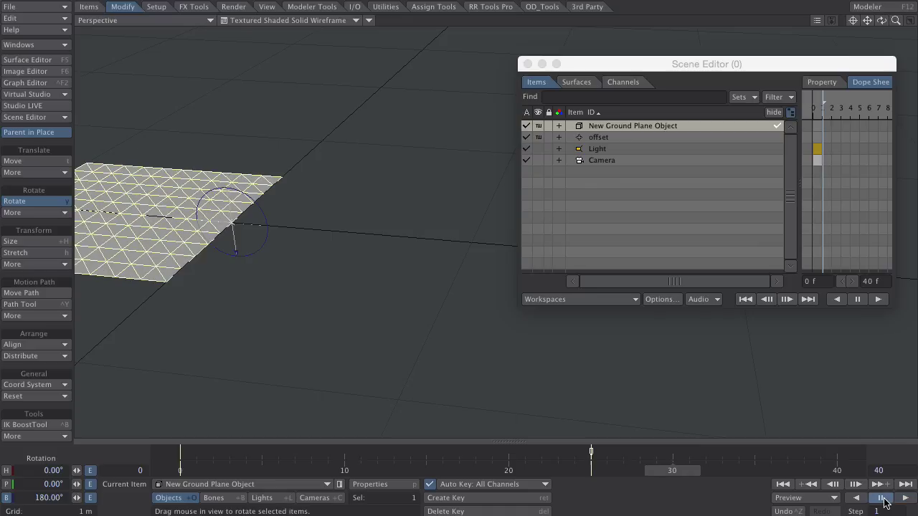
{"action": "left_click", "coordinate": [781, 485]}
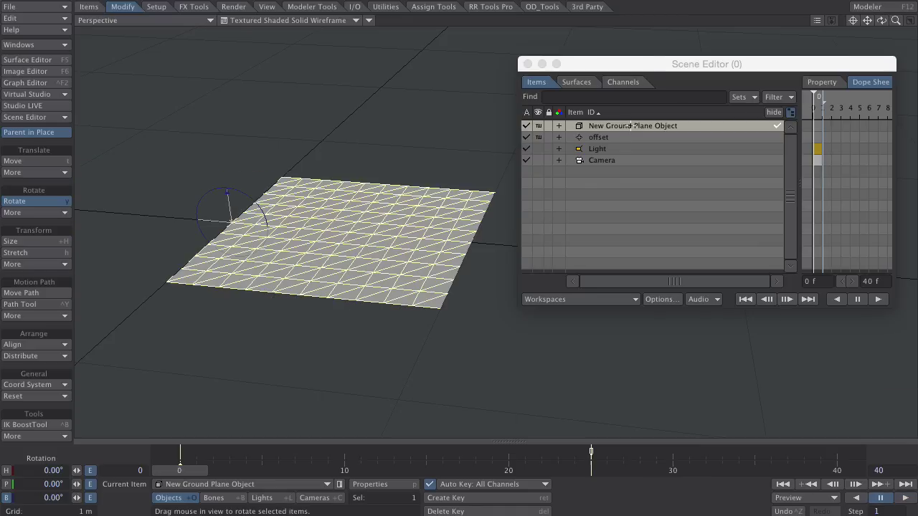
Set the ground plane object's wireframe color to Dark Blue and clone the object 19 times
{"action": "left_click", "coordinate": [581, 127]}
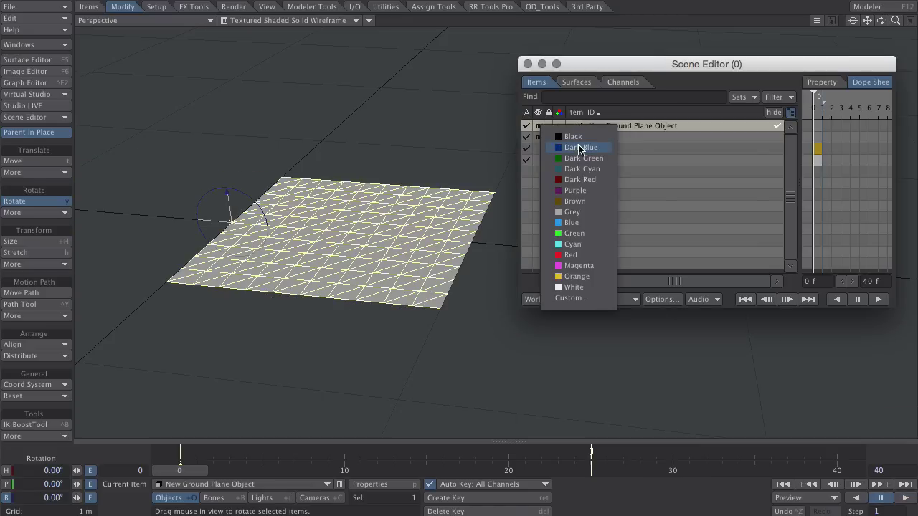
{"action": "left_click", "coordinate": [580, 148]}
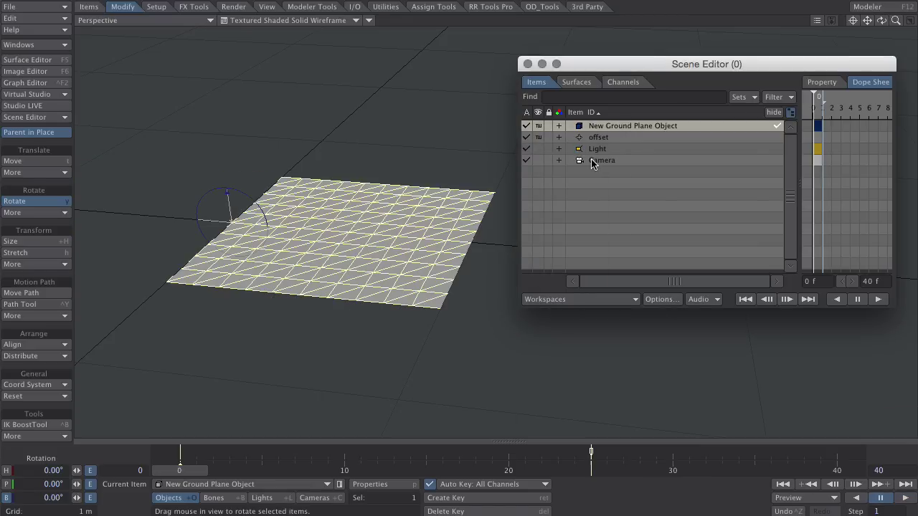
{"action": "key", "text": "ctrl+c"}
{"action": "type", "text": "19"}
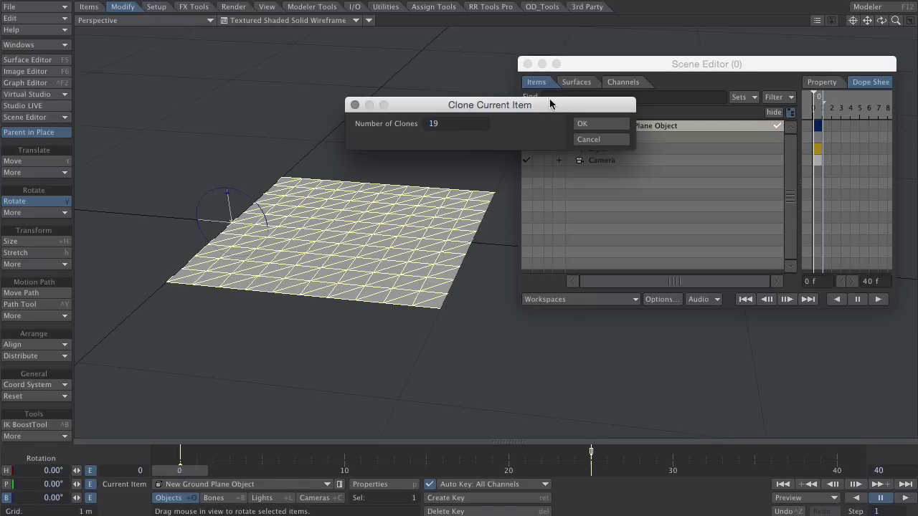
{"action": "left_click", "coordinate": [585, 127]}
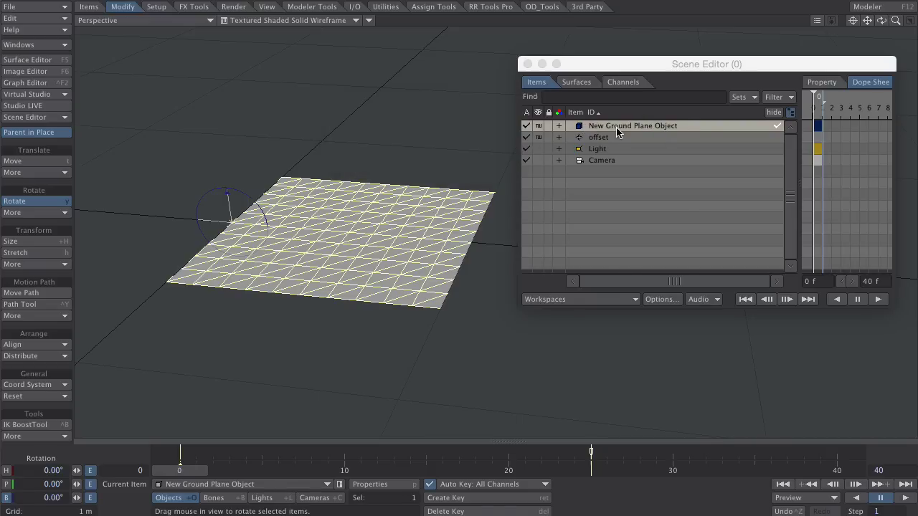
Reorder the offset null below New Ground Plane Object (20) in the classic Scene Editor and close that editor
{"action": "left_click_drag", "start_coordinate": [453, 305], "coordinate": [530, 306], "text": "ctrl+alt"}
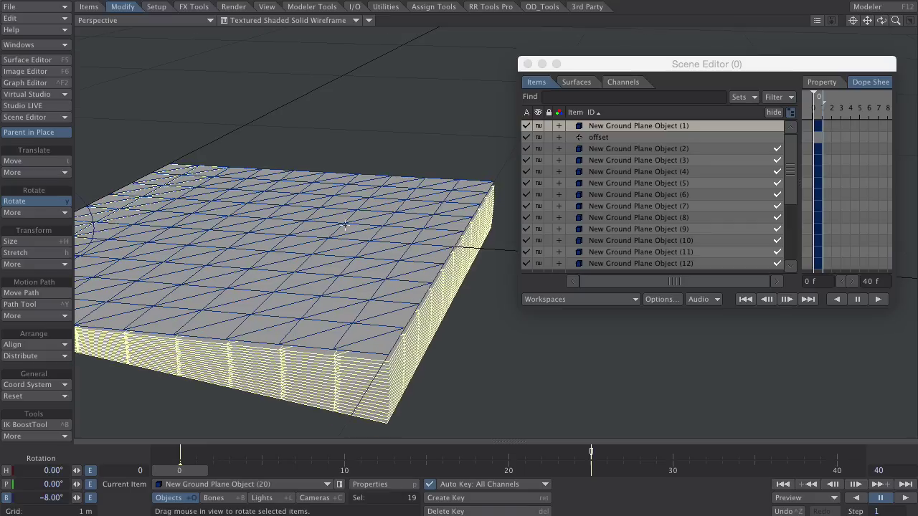
{"action": "left_click", "coordinate": [23, 117]}
{"action": "left_click", "coordinate": [28, 122]}
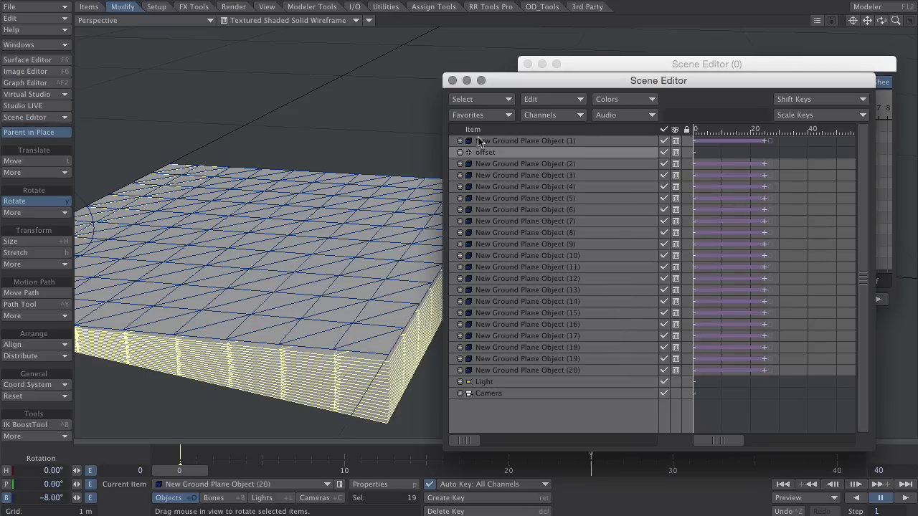
{"action": "left_click", "coordinate": [485, 153]}
{"action": "left_click_drag", "start_coordinate": [487, 155], "coordinate": [487, 375]}
{"action": "mouse_move", "coordinate": [173, 470]}
{"action": "left_mouse_down"}
{"action": "mouse_move", "coordinate": [189, 469]}
{"action": "mouse_move", "coordinate": [173, 470]}
{"action": "left_mouse_up"}
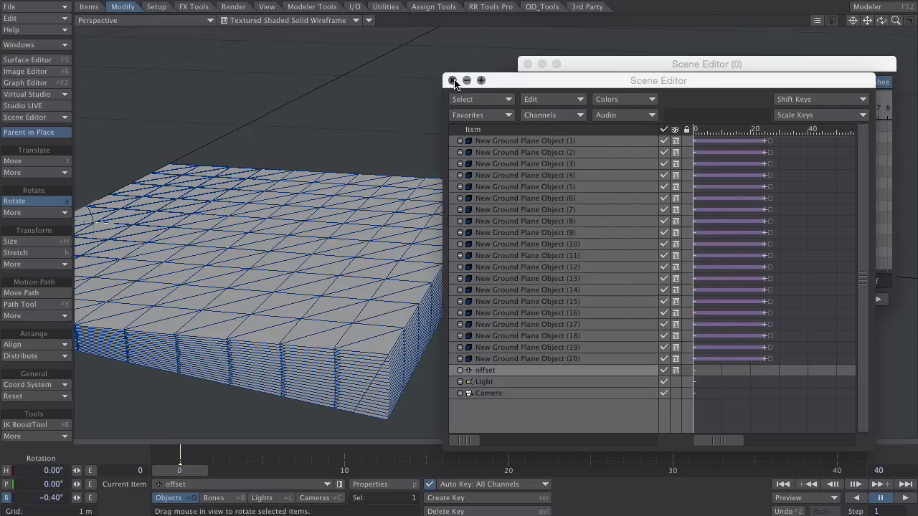
{"action": "left_click", "coordinate": [452, 80]}
Sort the Scene Editor's item list by Sequence
{"action": "key", "text": "Down"}
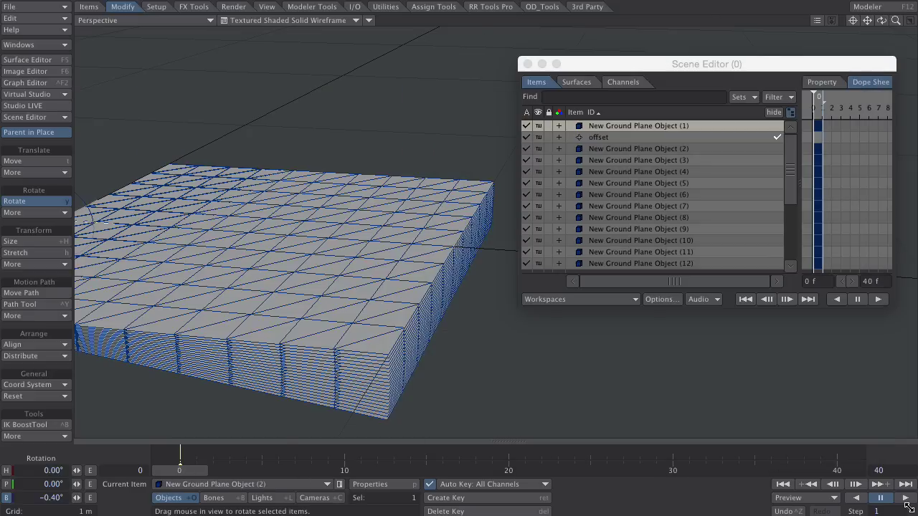
{"action": "left_click", "coordinate": [594, 113]}
{"action": "left_click", "coordinate": [596, 112]}
{"action": "left_click", "coordinate": [596, 113]}
{"action": "left_click", "coordinate": [595, 113]}
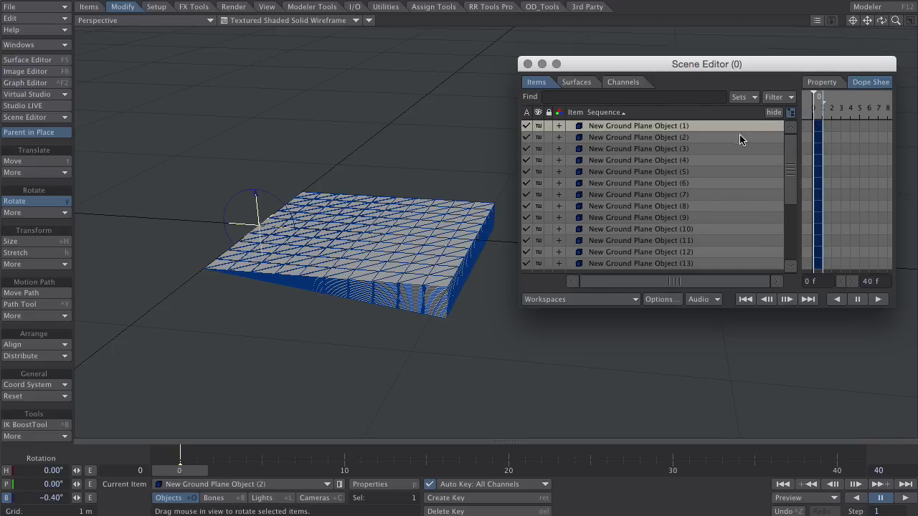
Select New Ground Plane Object (1) through (20) in the Scene Editor and open the ShiftKeys+ master plugin's settings
{"action": "left_click", "coordinate": [673, 127]}
{"action": "left_click_drag", "start_coordinate": [787, 185], "coordinate": [787, 224]}
{"action": "left_click", "coordinate": [673, 230], "text": "shift"}
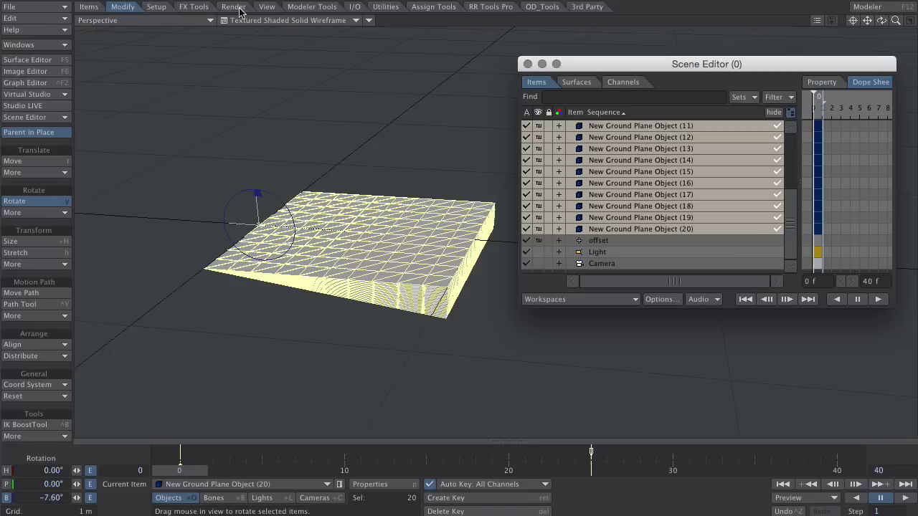
{"action": "left_click", "coordinate": [385, 9]}
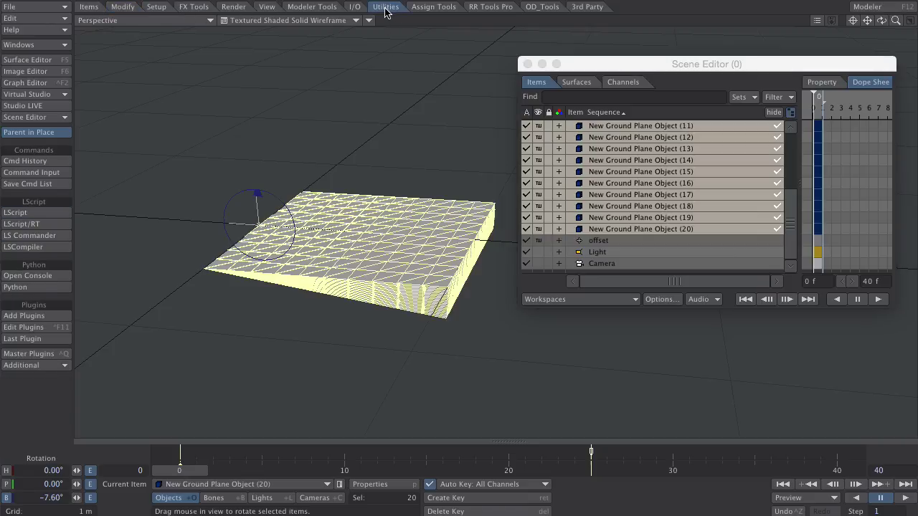
{"action": "left_click", "coordinate": [50, 353]}
{"action": "left_click", "coordinate": [286, 161]}
{"action": "left_click", "coordinate": [285, 162]}
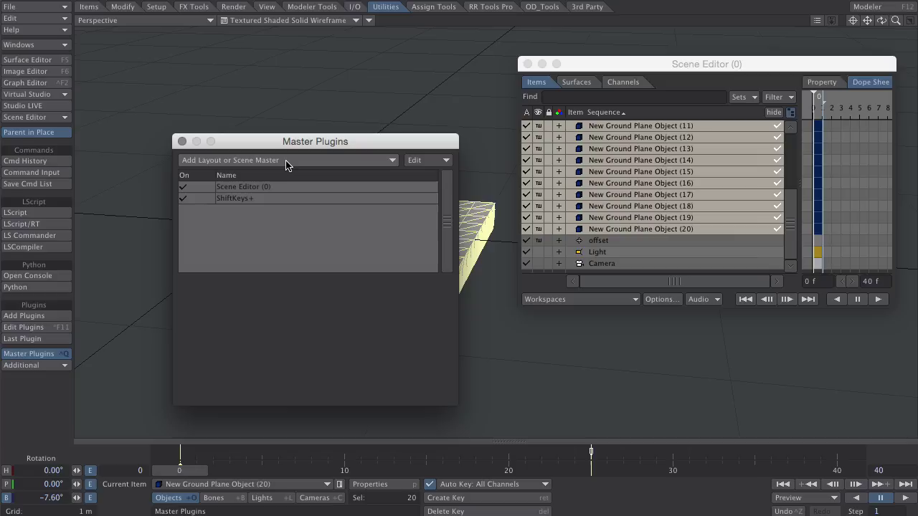
{"action": "double_click", "coordinate": [237, 198]}
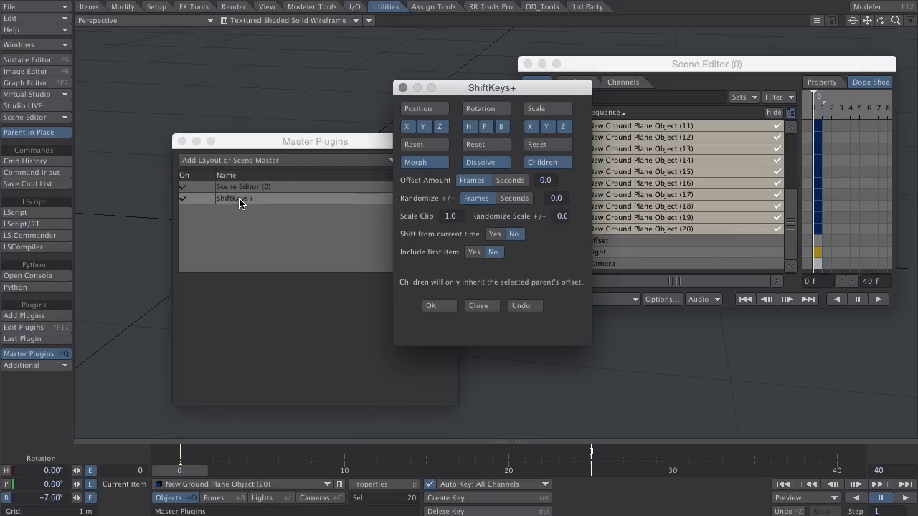
{"action": "left_click", "coordinate": [182, 143]}
{"action": "left_click_drag", "start_coordinate": [554, 95], "coordinate": [335, 106]}
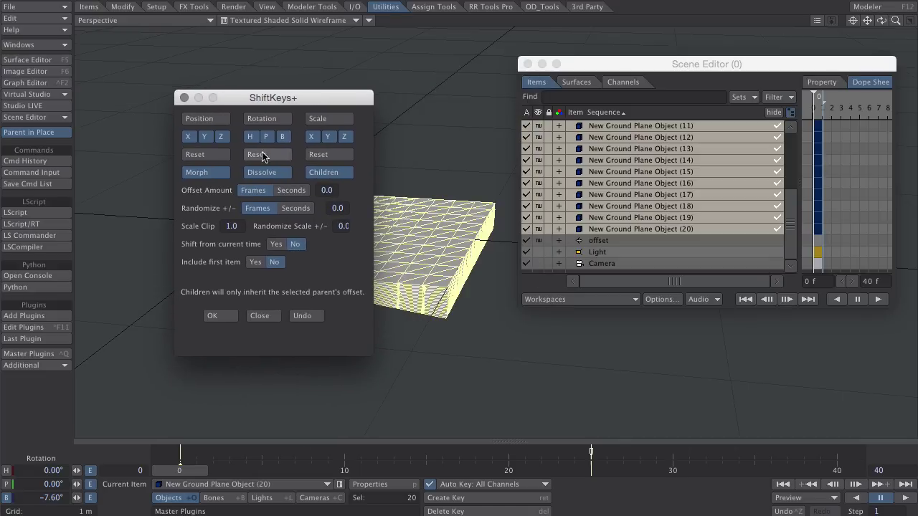
Try offsetting the selected planes' keyframes by 5 frames with a 2-frame randomization, and undo the shift
{"action": "left_click", "coordinate": [327, 190]}
{"action": "type", "text": "5"}
{"action": "key", "text": "Tab"}
{"action": "type", "text": "2"}
{"action": "key", "text": "Tab"}
{"action": "left_click", "coordinate": [215, 318]}
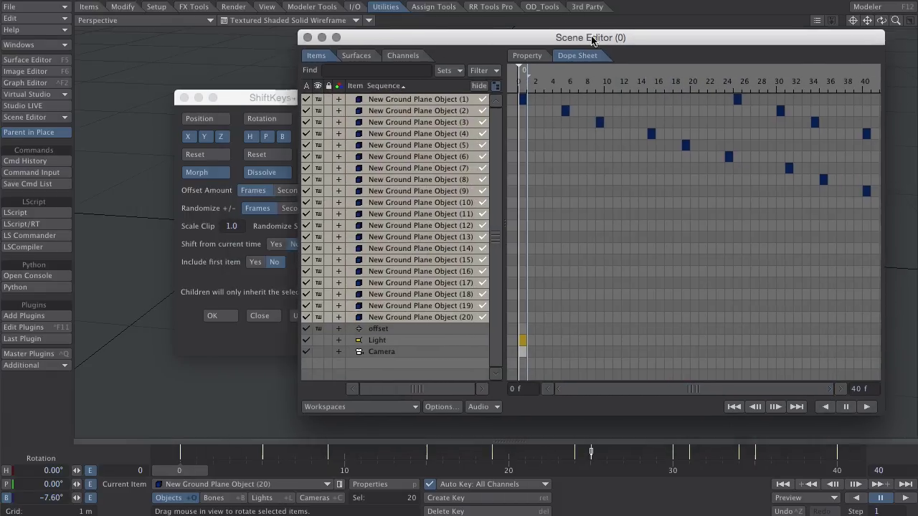
{"action": "left_click_drag", "start_coordinate": [593, 41], "coordinate": [623, 34]}
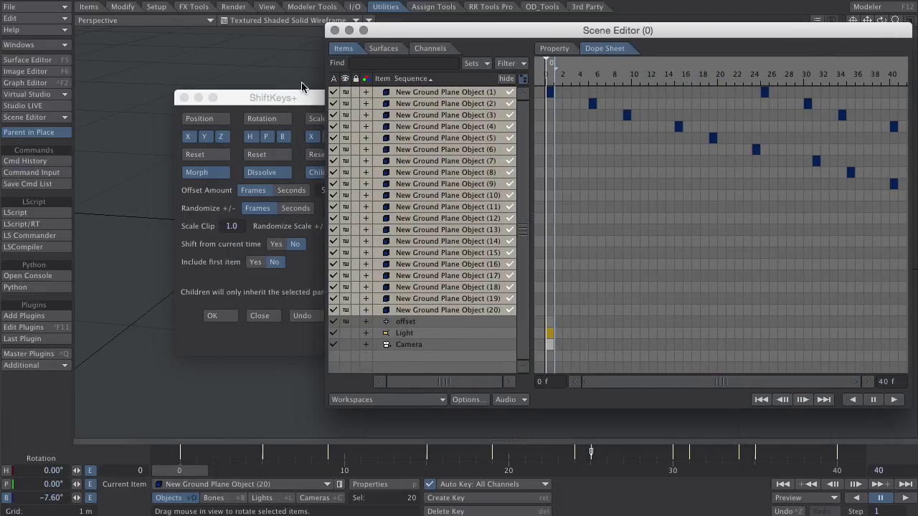
{"action": "left_click_drag", "start_coordinate": [292, 96], "coordinate": [232, 103]}
{"action": "left_click", "coordinate": [239, 324]}
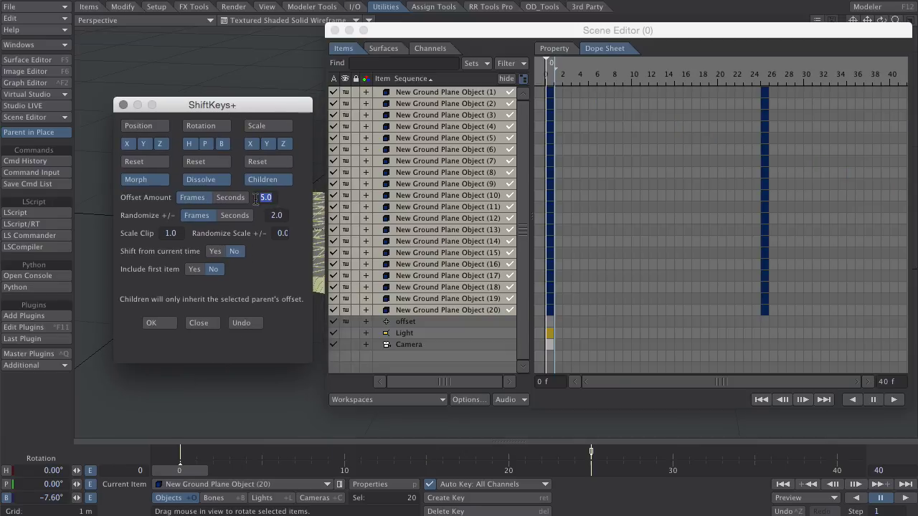
Stagger the selected planes' keyframes by 2 frames each with the randomization set to 0
{"action": "type", "text": "2"}
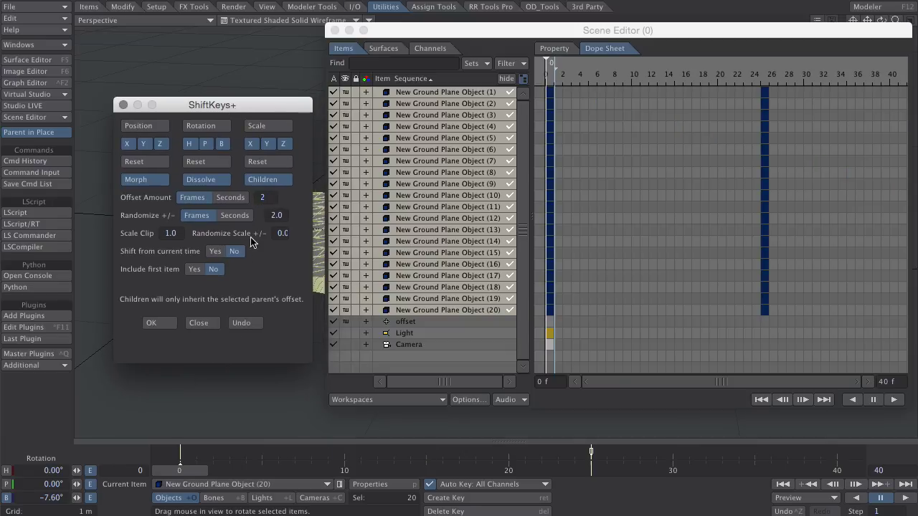
{"action": "left_click", "coordinate": [155, 323]}
{"action": "left_click", "coordinate": [241, 323]}
{"action": "left_click", "coordinate": [276, 215]}
{"action": "type", "text": "0"}
{"action": "left_click", "coordinate": [149, 324]}
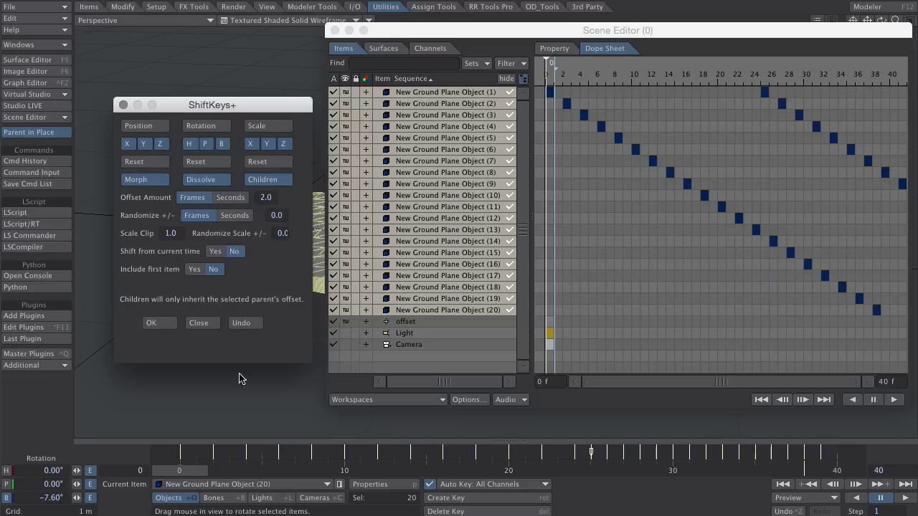
Apply an additional 1-frame offset to the selected planes' keyframes
{"action": "left_click", "coordinate": [274, 198]}
{"action": "type", "text": "1"}
{"action": "left_click", "coordinate": [157, 325]}
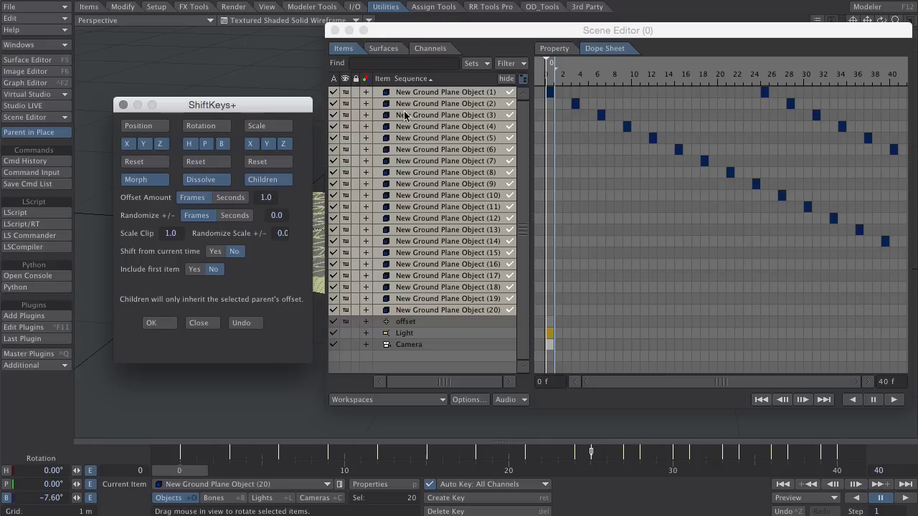
Close the Scene Editor, play the staggered page turn with the end frame at 60, and extend the end frame to 90
{"action": "left_click", "coordinate": [334, 31]}
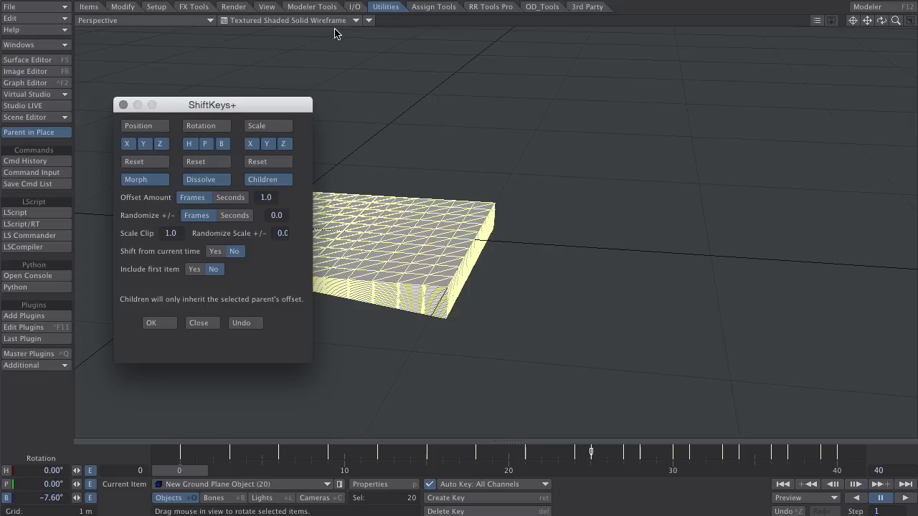
{"action": "left_click_drag", "start_coordinate": [270, 107], "coordinate": [808, 87]}
{"action": "left_click", "coordinate": [879, 470]}
{"action": "type", "text": "60"}
{"action": "key", "text": "Return"}
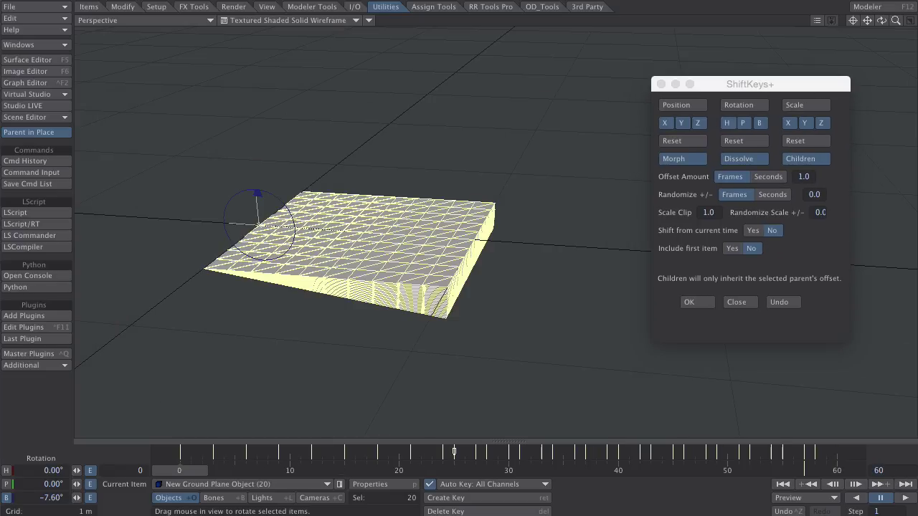
{"action": "left_click", "coordinate": [905, 498]}
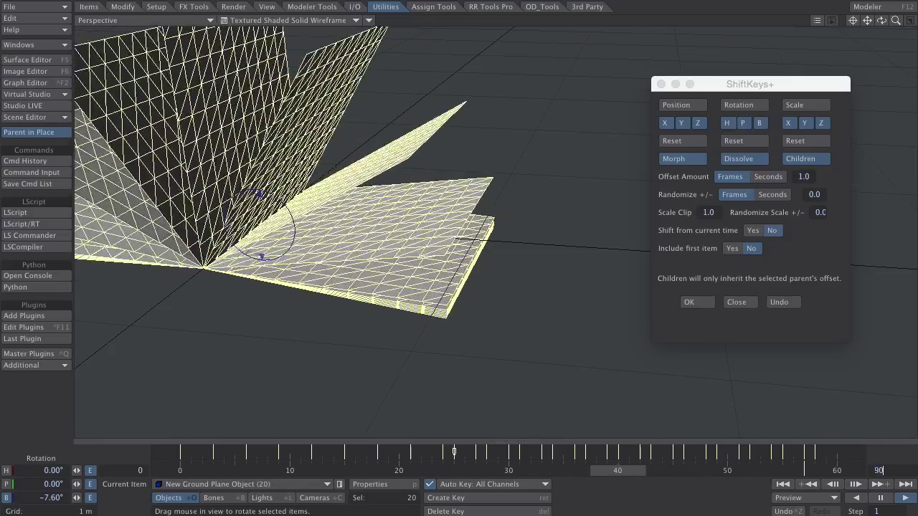
{"action": "type", "text": "90"}
{"action": "key", "text": "Return"}
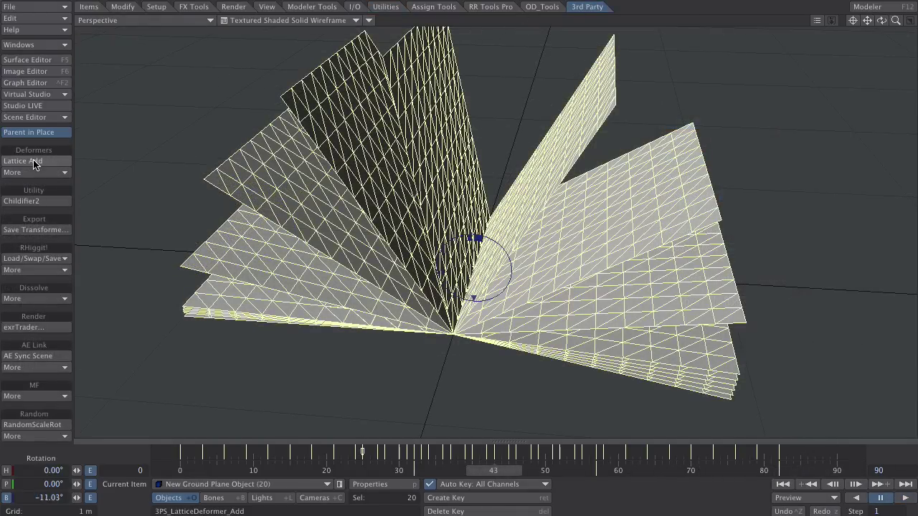
Add a 3PS lattice deformer to the scene and set its group name to "pages"
{"action": "left_click", "coordinate": [33, 161]}
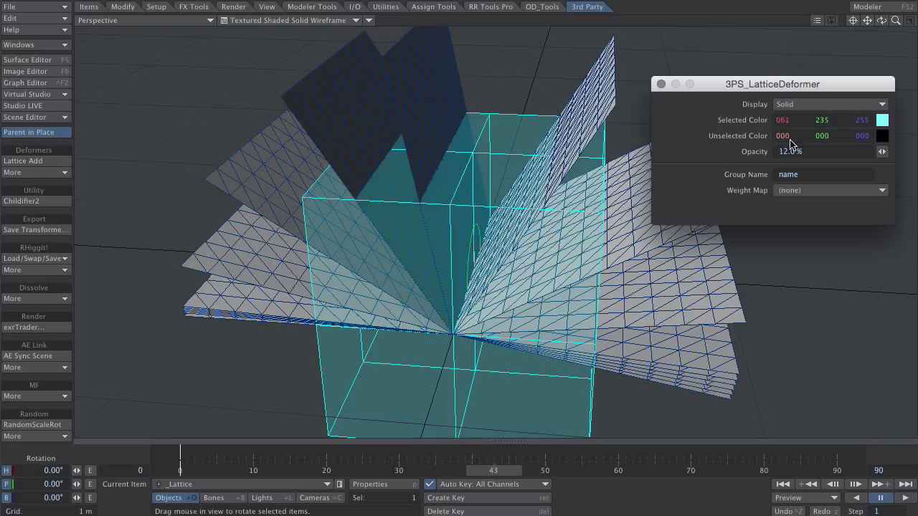
{"action": "double_click", "coordinate": [793, 170]}
{"action": "type", "text": "pages"}
{"action": "left_click", "coordinate": [660, 84]}
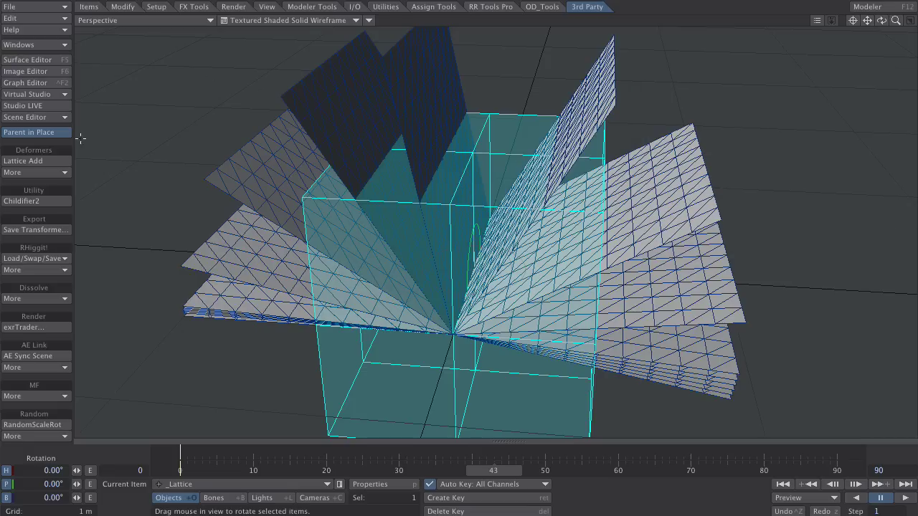
Select the lattice with the Lattice Tool and widen it along X in RestSize mode to span both sides of the pages
{"action": "left_click", "coordinate": [21, 173]}
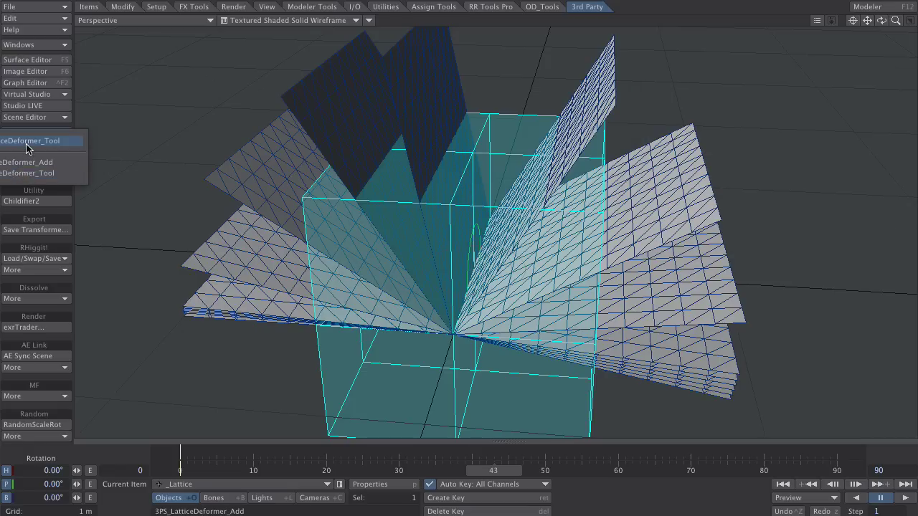
{"action": "left_click", "coordinate": [26, 148]}
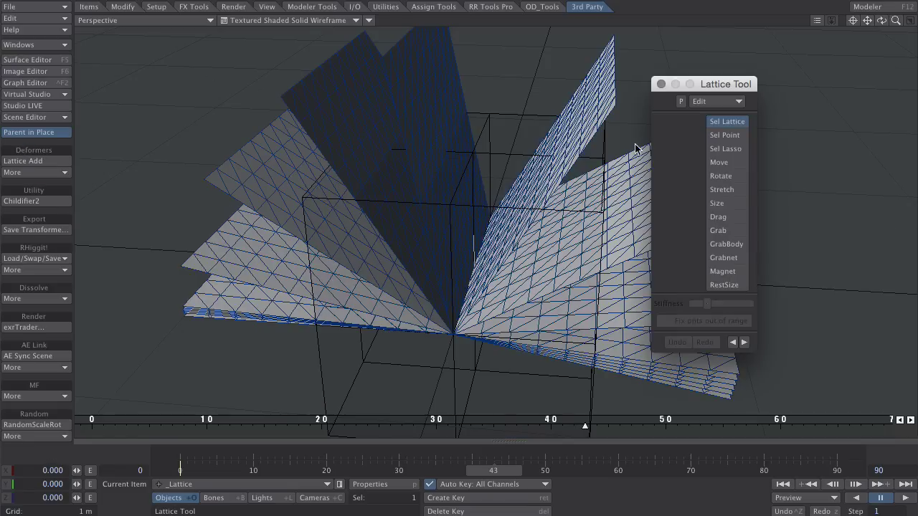
{"action": "left_click", "coordinate": [484, 366]}
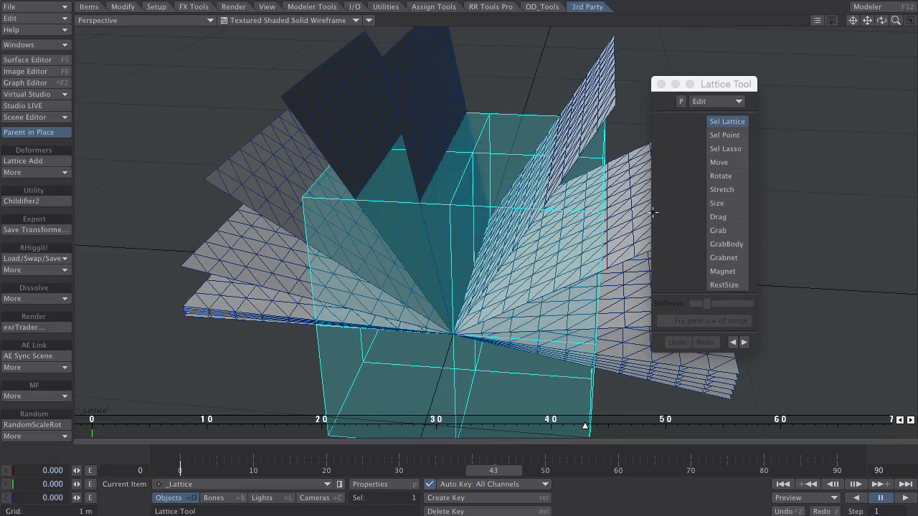
{"action": "left_click", "coordinate": [724, 285]}
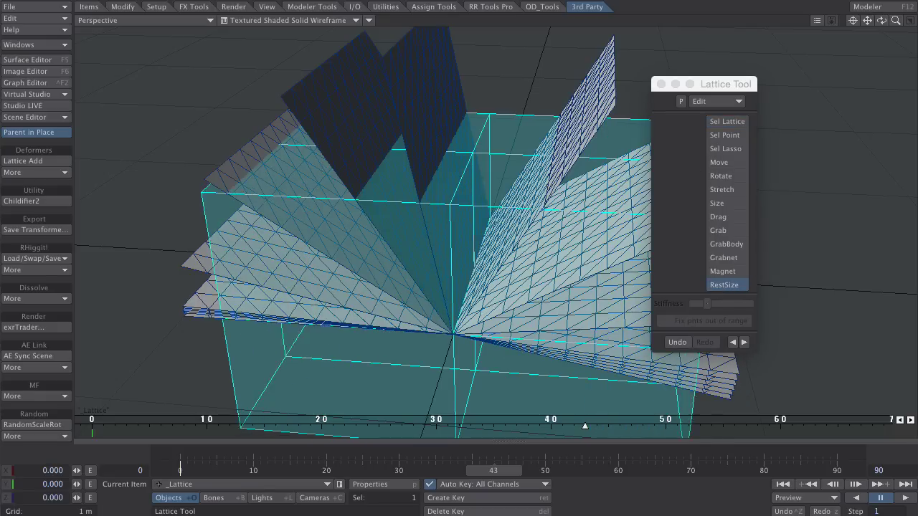
Raise the lattice in the Back view to about 518 mm on Y so it covers the turning pages
{"action": "key", "text": "1"}
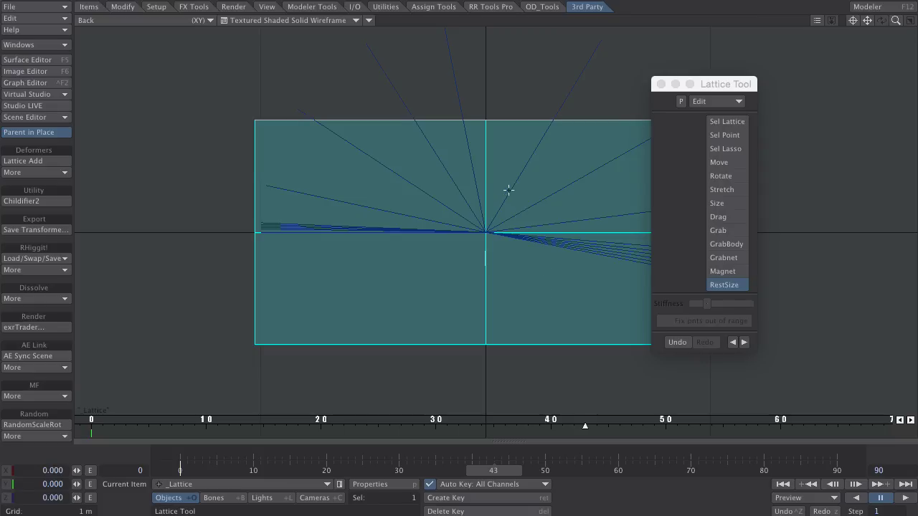
{"action": "key", "text": "t"}
{"action": "mouse_move", "coordinate": [485, 189]}
{"action": "left_mouse_down"}
{"action": "mouse_move", "coordinate": [486, 86]}
{"action": "mouse_move", "coordinate": [471, 183]}
{"action": "mouse_move", "coordinate": [431, 183]}
{"action": "left_mouse_up"}
{"action": "scroll", "coordinate": [487, 89], "scroll_direction": "down", "scroll_amount": 1}
{"action": "key", "text": "4"}
{"action": "left_click_drag", "start_coordinate": [459, 215], "coordinate": [495, 265], "text": "alt"}
Reselect the lattice with the Lattice Tool and reduce its Z divisions to a single segment
{"action": "left_click", "coordinate": [21, 177]}
{"action": "left_click", "coordinate": [22, 177]}
{"action": "left_click", "coordinate": [727, 121]}
{"action": "left_click_drag", "start_coordinate": [739, 84], "coordinate": [823, 70]}
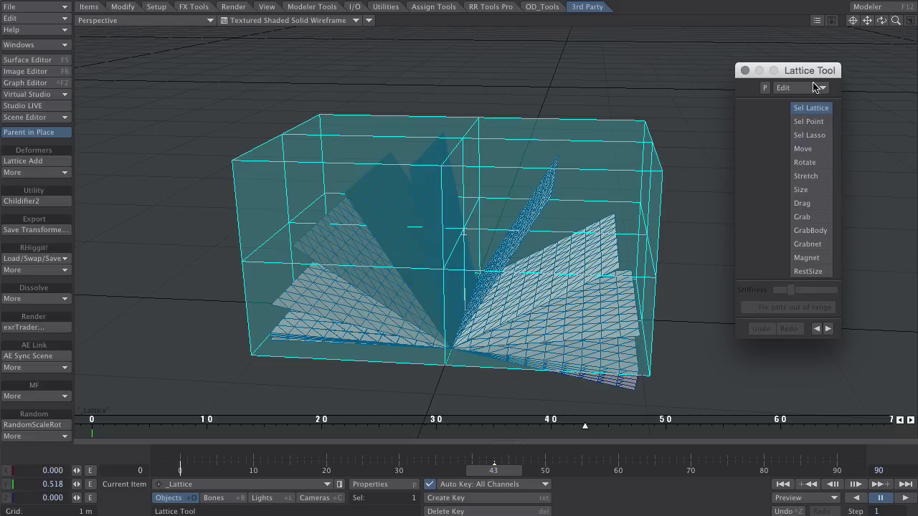
{"action": "left_click", "coordinate": [821, 85]}
{"action": "left_click", "coordinate": [822, 136]}
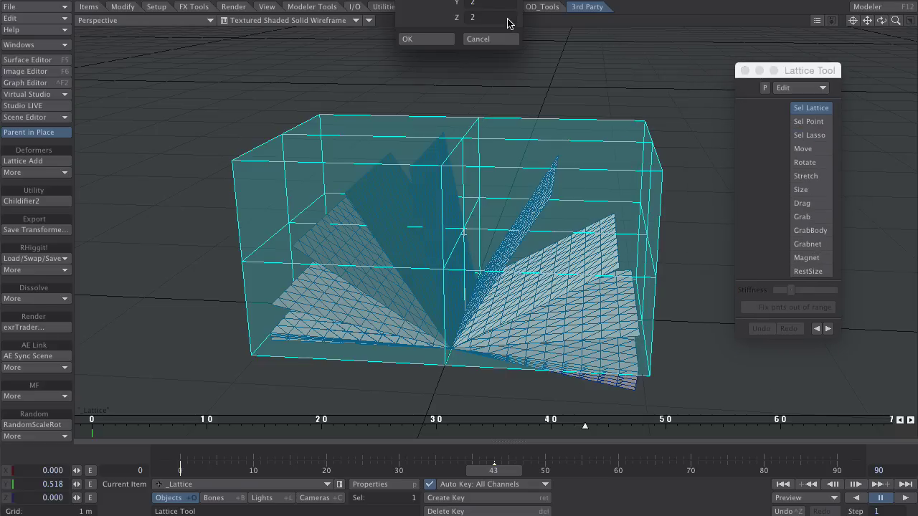
{"action": "left_click_drag", "start_coordinate": [487, 18], "coordinate": [453, 18]}
{"action": "left_click", "coordinate": [437, 39]}
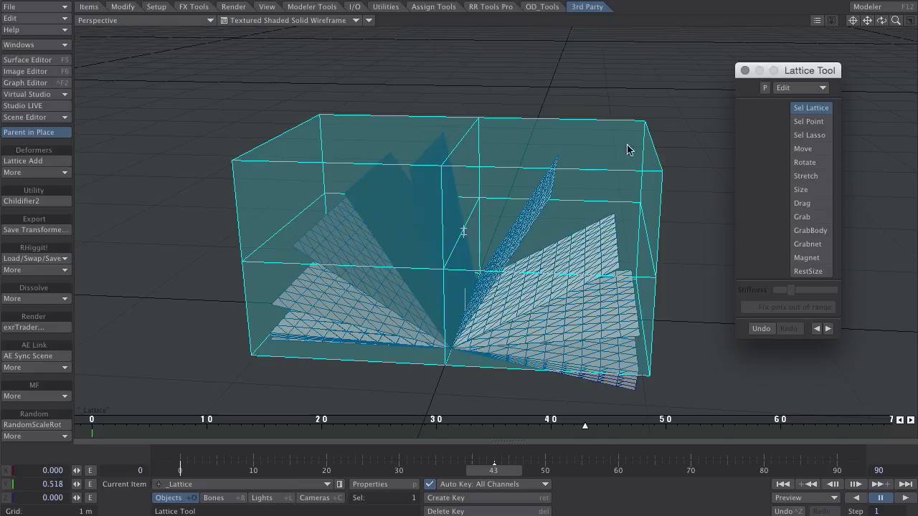
Reduce the lattice's depth in the Top view with RestSize so it fits closely around the pages
{"action": "left_click_drag", "start_coordinate": [440, 148], "coordinate": [509, 191], "text": "alt"}
{"action": "left_click_drag", "start_coordinate": [373, 208], "coordinate": [478, 245], "text": "alt"}
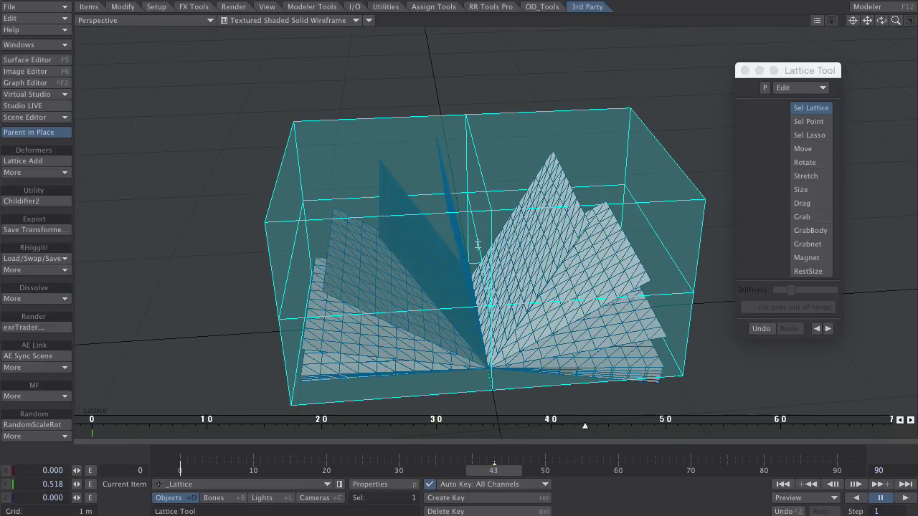
{"action": "key", "text": "2"}
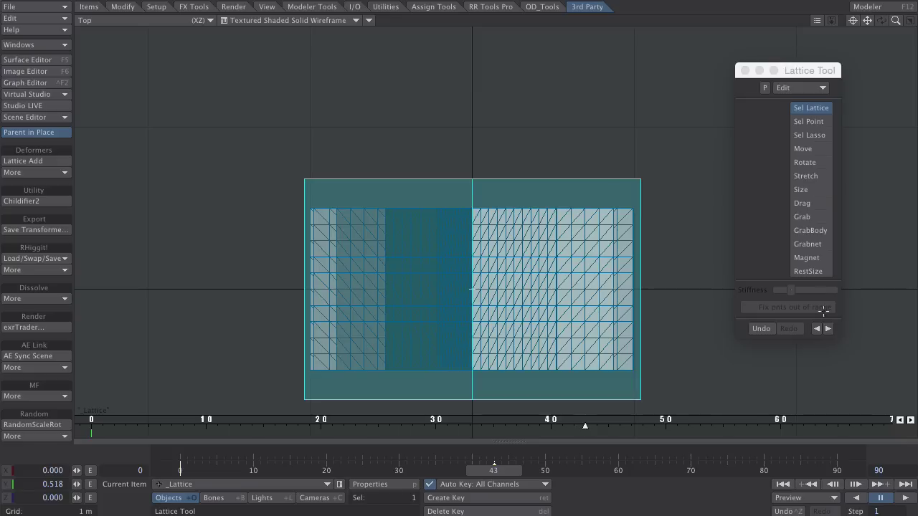
{"action": "left_click", "coordinate": [800, 272]}
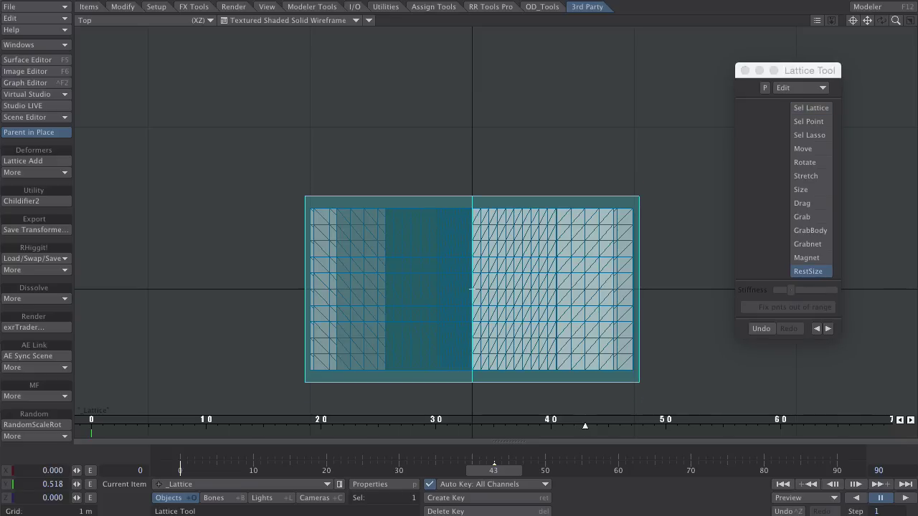
Create a key for the lattice at frame 0 and delete its key at frame 43
{"action": "key", "text": "t"}
{"action": "key", "text": "Return"}
{"action": "type", "text": "0"}
{"action": "key", "text": "Return"}
{"action": "key", "text": "Delete"}
{"action": "key", "text": "Return"}
{"action": "key", "text": "4"}
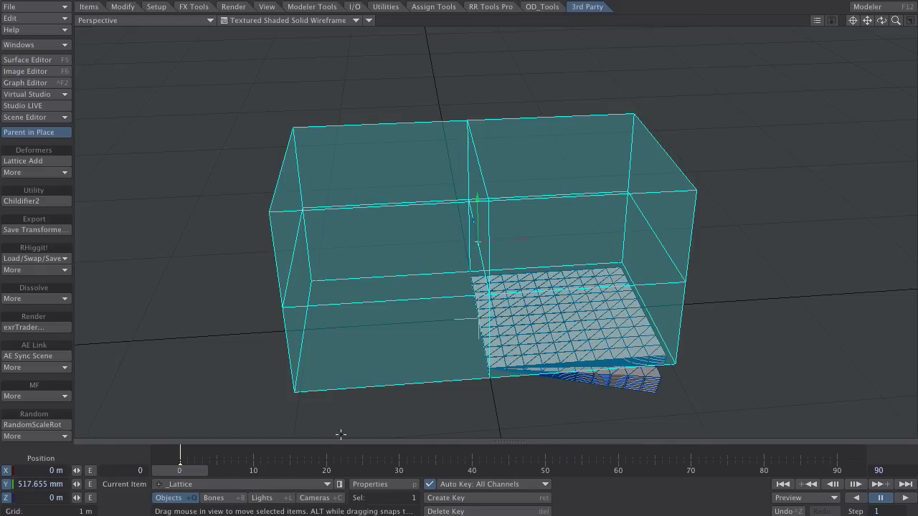
Add the 3PS_LatticeDeformer displacement to New Ground Plane Object (1) and set its group name to "pages"
{"action": "left_click", "coordinate": [186, 485]}
{"action": "left_click", "coordinate": [202, 265]}
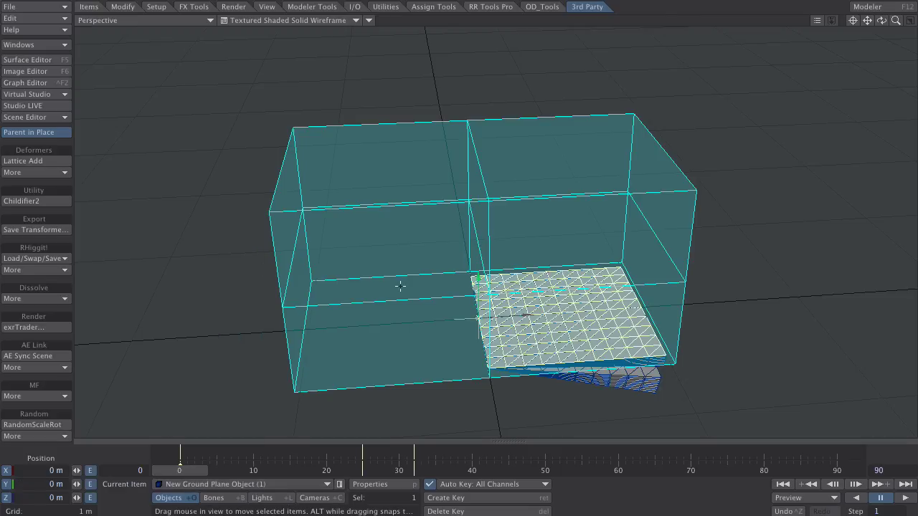
{"action": "left_click", "coordinate": [372, 485]}
{"action": "left_click", "coordinate": [157, 121]}
{"action": "left_click", "coordinate": [179, 319]}
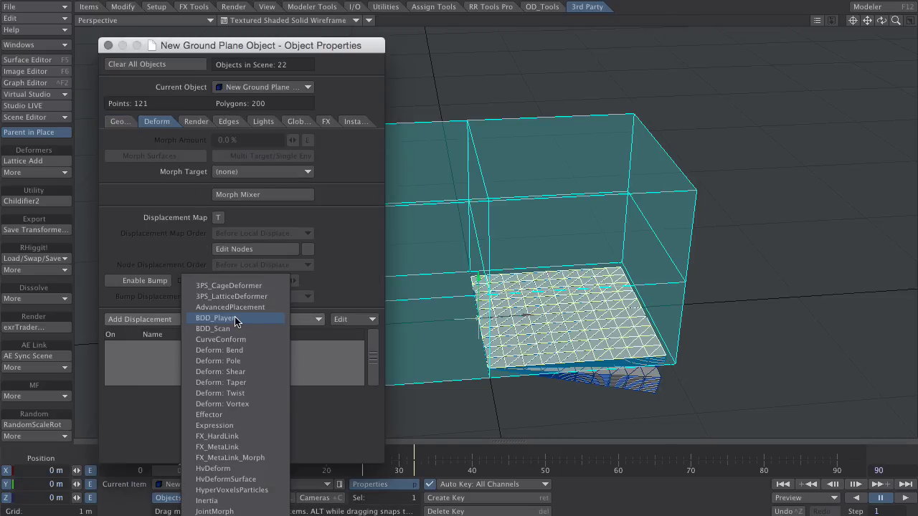
{"action": "left_click", "coordinate": [238, 301]}
{"action": "left_click", "coordinate": [179, 347]}
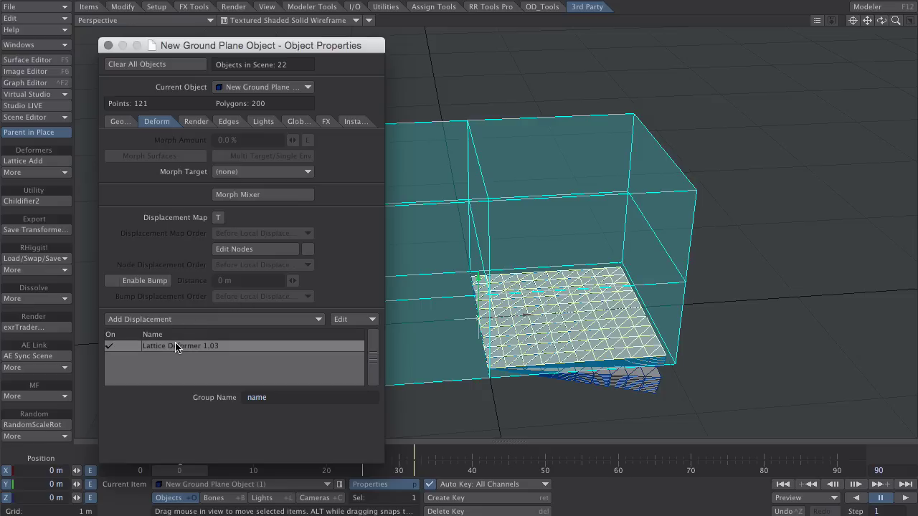
{"action": "double_click", "coordinate": [267, 399]}
{"action": "type", "text": "pag"}
{"action": "left_click", "coordinate": [108, 46]}
At frame 16, reactivate the Lattice Tool on the pages lattice and switch it to Magnet mode
{"action": "left_click_drag", "start_coordinate": [185, 469], "coordinate": [297, 470]}
{"action": "left_click", "coordinate": [14, 172]}
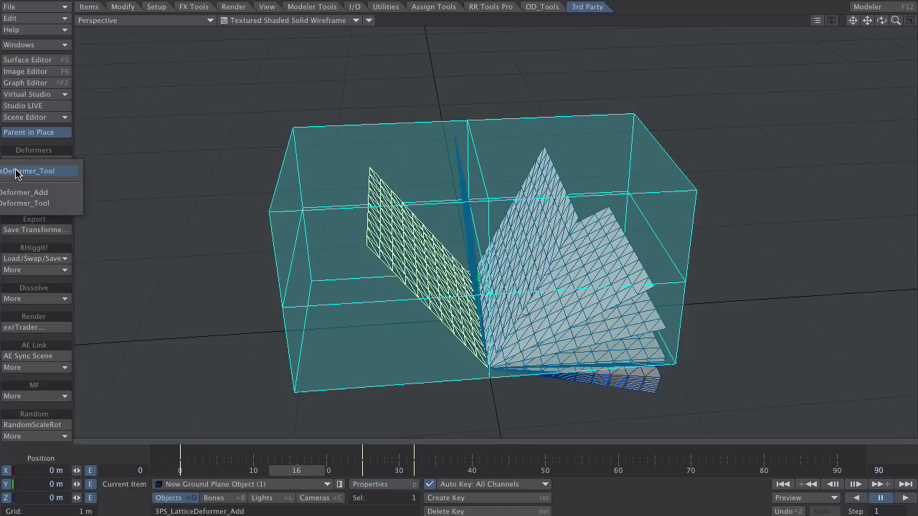
{"action": "left_click", "coordinate": [19, 177]}
{"action": "left_click", "coordinate": [653, 149]}
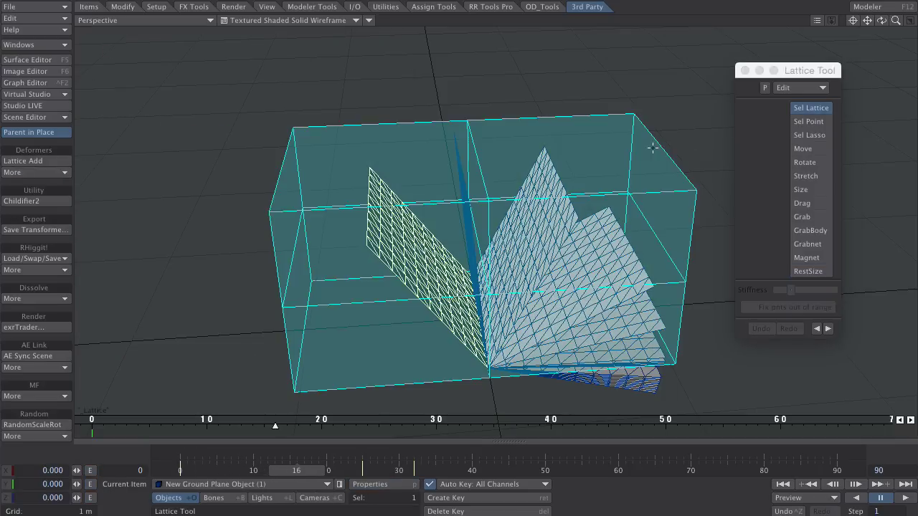
{"action": "left_click", "coordinate": [807, 257]}
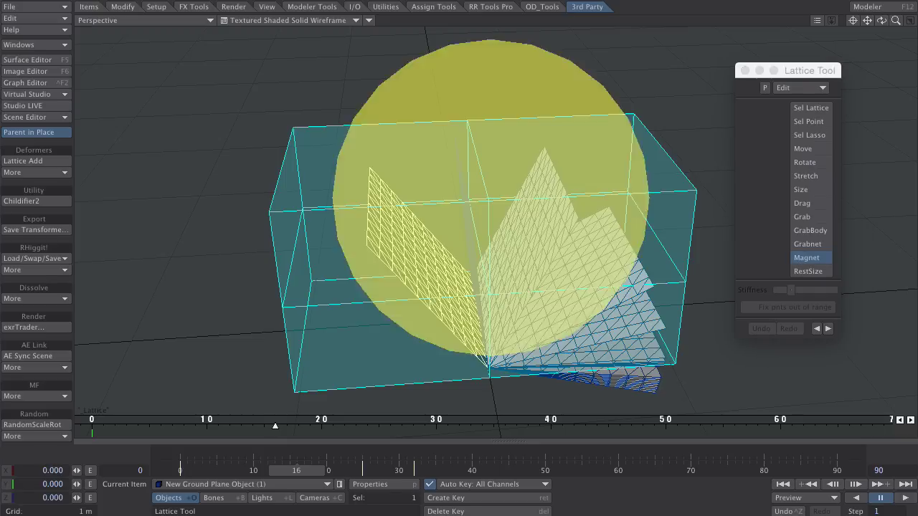
Try pulling the lattice's front upper-left corner downward with the Magnet, and undo the move
{"action": "left_click_drag", "start_coordinate": [267, 210], "coordinate": [250, 255]}
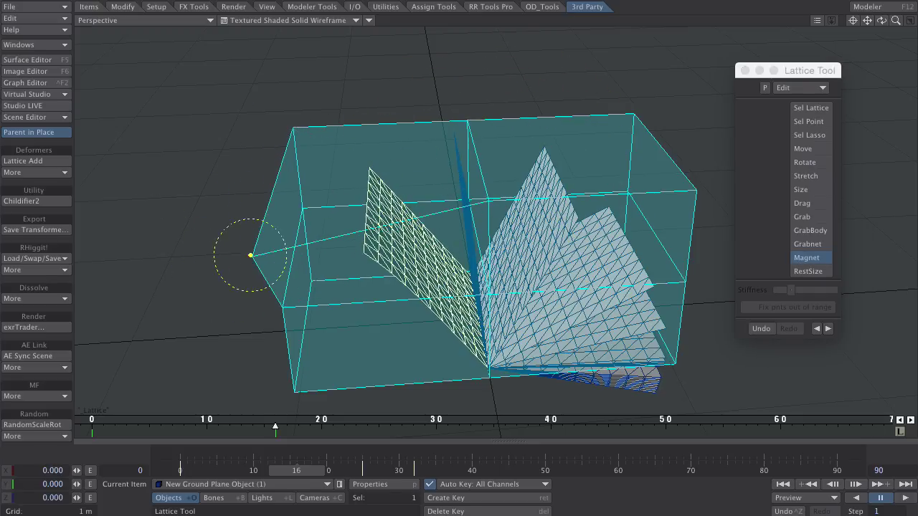
{"action": "left_click", "coordinate": [764, 329]}
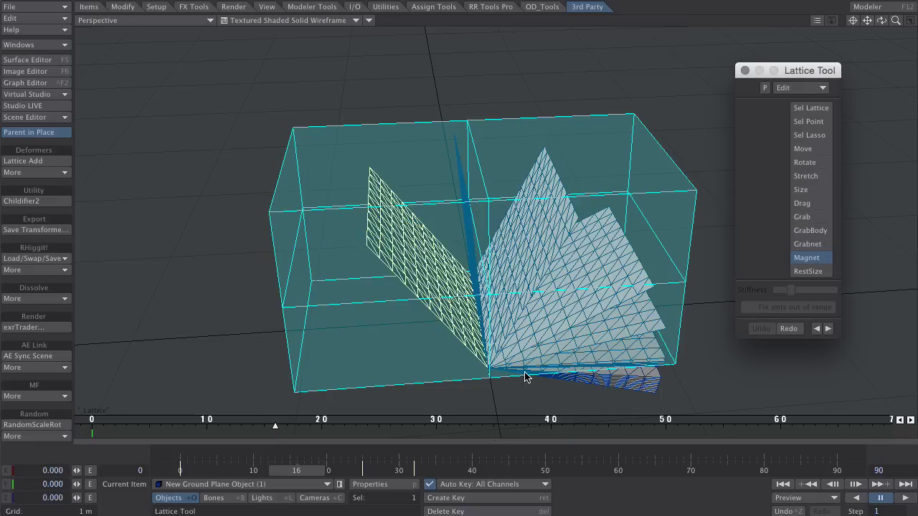
Copy the Lattice Deformer displacement from New Ground Plane Object (1) and paste it onto each of the other page clones
{"action": "left_click", "coordinate": [373, 485]}
{"action": "left_click", "coordinate": [363, 321]}
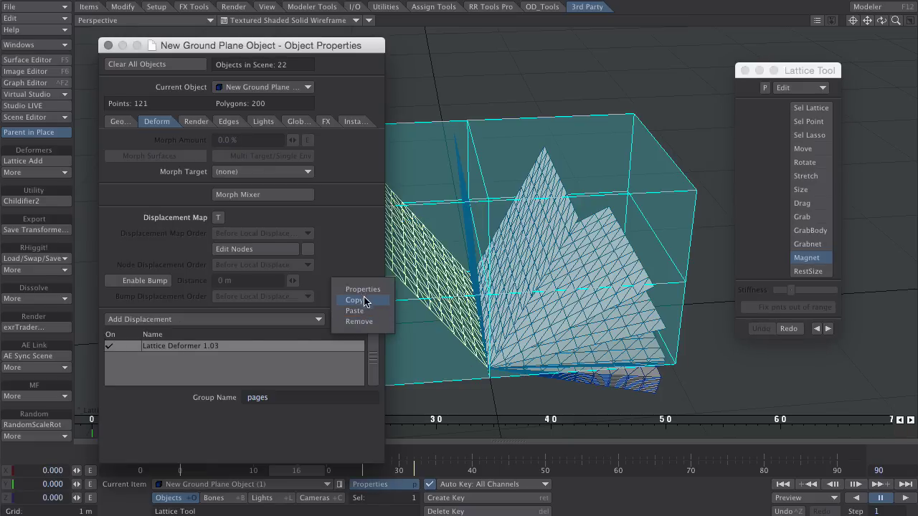
{"action": "left_click", "coordinate": [363, 301]}
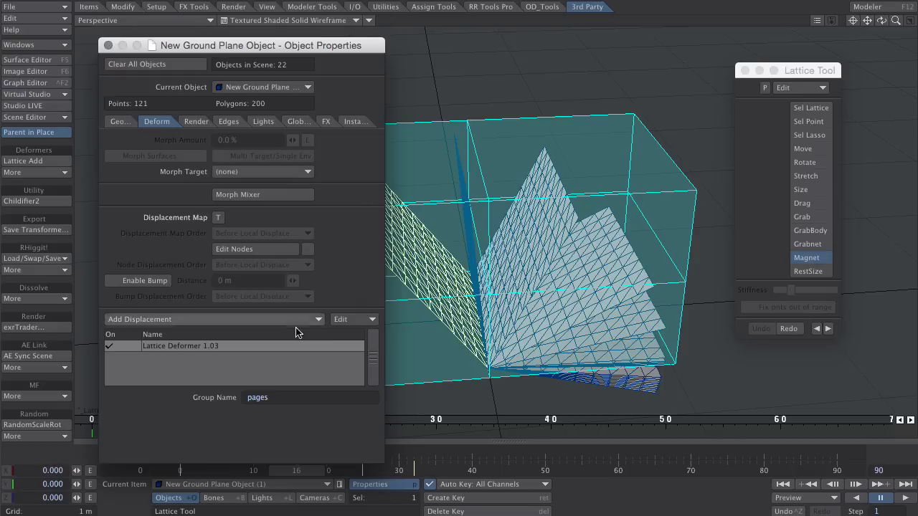
{"action": "key", "text": "Down"}
{"action": "left_click", "coordinate": [351, 318]}
{"action": "left_click", "coordinate": [349, 328]}
{"action": "key", "text": "Down"}
{"action": "left_click", "coordinate": [350, 319]}
{"action": "left_click", "coordinate": [350, 328]}
{"action": "key", "text": "Down"}
{"action": "left_click", "coordinate": [350, 320]}
{"action": "left_click", "coordinate": [350, 320]}
{"action": "key", "text": "Down"}
{"action": "left_click", "coordinate": [350, 320]}
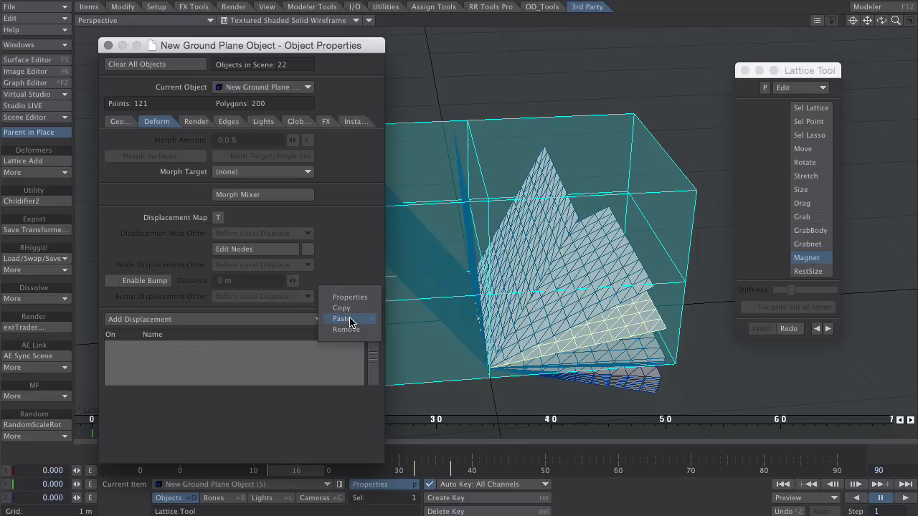
{"action": "left_click", "coordinate": [350, 320]}
{"action": "key", "text": "Down"}
Remove the duplicate Lattice Deformer from New Ground Plane Object (1) and close the object properties
{"action": "left_click", "coordinate": [350, 320]}
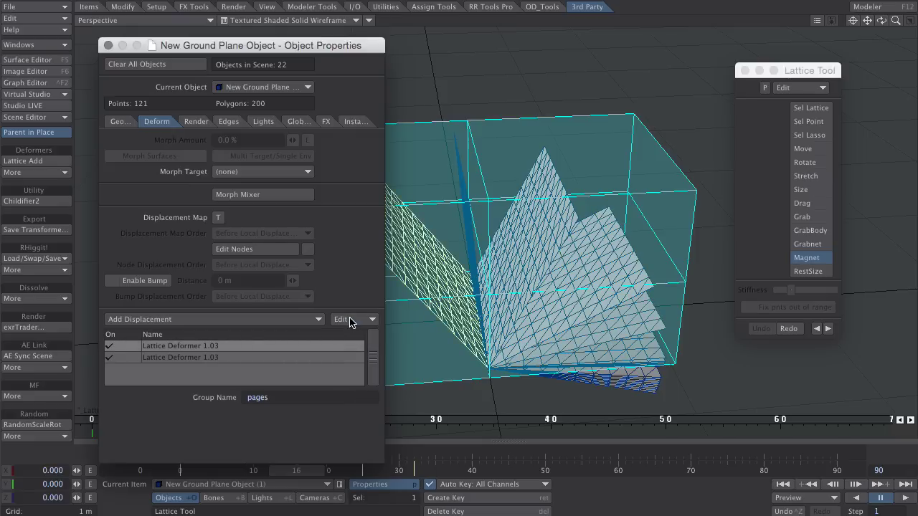
{"action": "left_click", "coordinate": [350, 321]}
{"action": "left_click", "coordinate": [349, 327]}
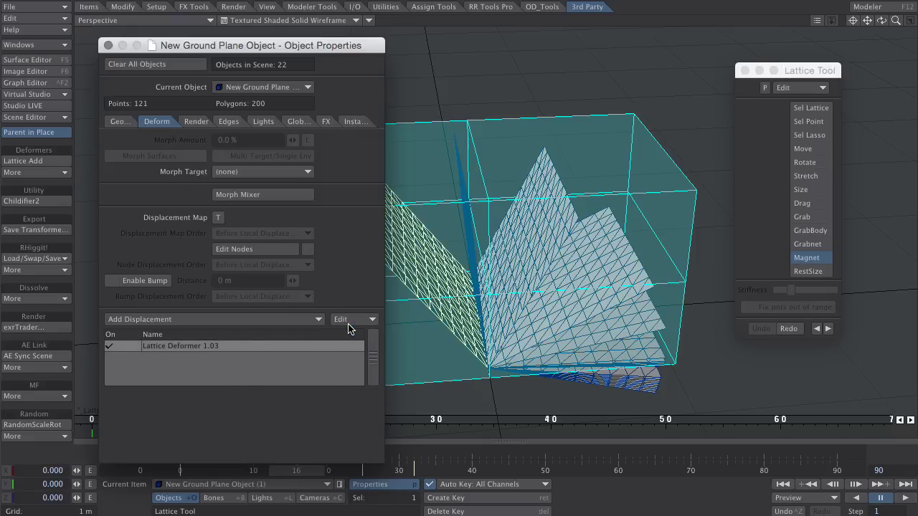
{"action": "left_click", "coordinate": [107, 46]}
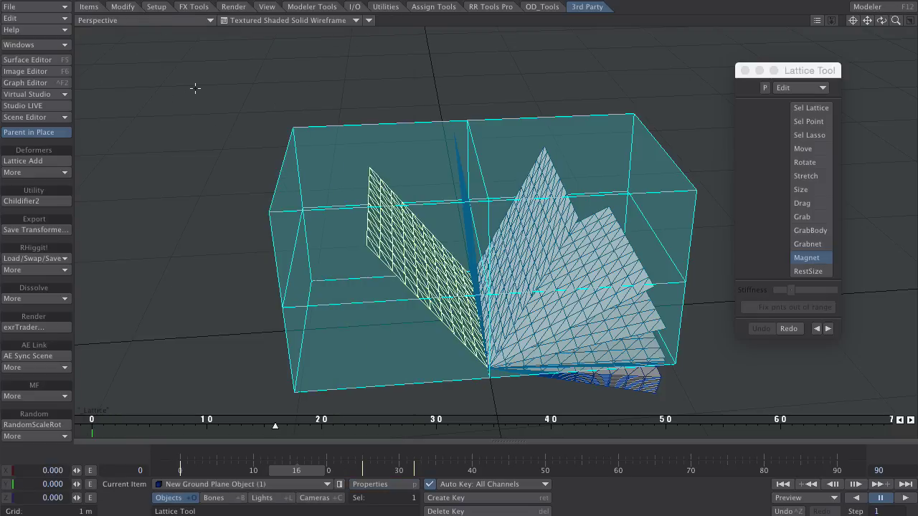
In the Back view at frame 47, skew the lattice's top middle, top-right, middle-right and centre points with the Magnet to curve the pages
{"action": "key", "text": "1"}
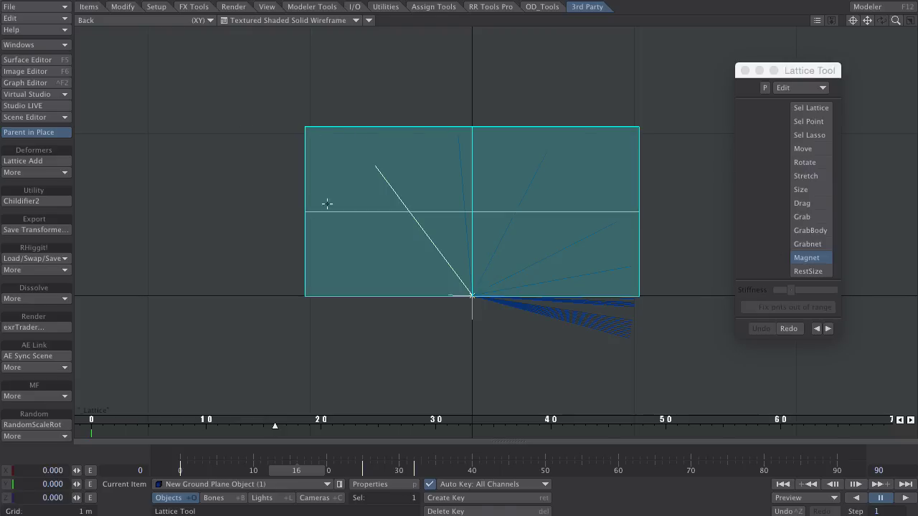
{"action": "left_click_drag", "start_coordinate": [293, 479], "coordinate": [518, 478]}
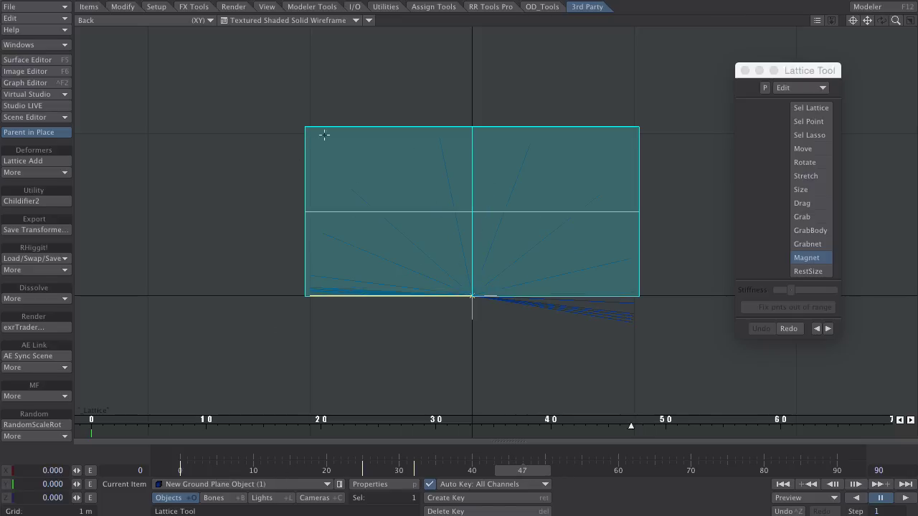
{"action": "left_click_drag", "start_coordinate": [473, 126], "coordinate": [501, 127]}
{"action": "left_click_drag", "start_coordinate": [639, 127], "coordinate": [641, 141]}
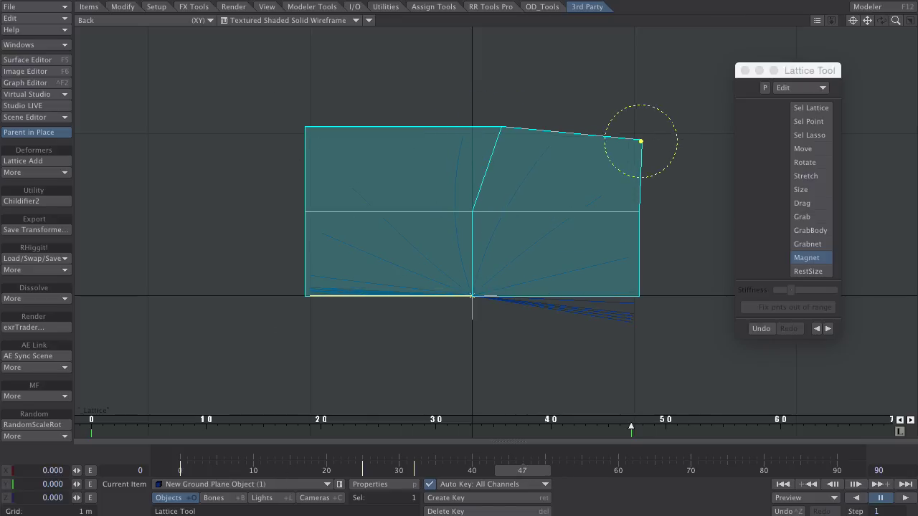
{"action": "mouse_move", "coordinate": [640, 212]}
{"action": "left_mouse_down"}
{"action": "mouse_move", "coordinate": [639, 222]}
{"action": "mouse_move", "coordinate": [633, 215]}
{"action": "left_mouse_up"}
{"action": "left_click_drag", "start_coordinate": [472, 212], "coordinate": [466, 211]}
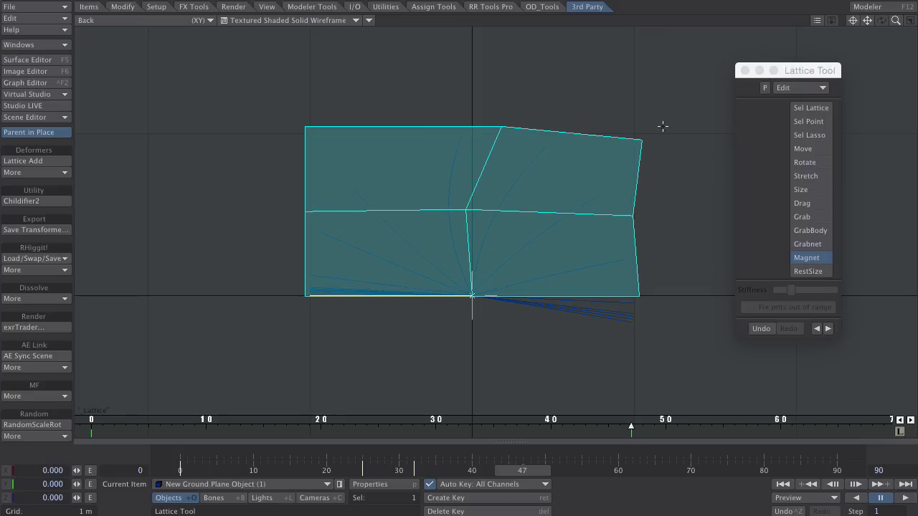
Change the lattice's X segments to 4, keeping Y at 2 and Z at 1
{"action": "left_click", "coordinate": [803, 87]}
{"action": "left_click", "coordinate": [762, 138]}
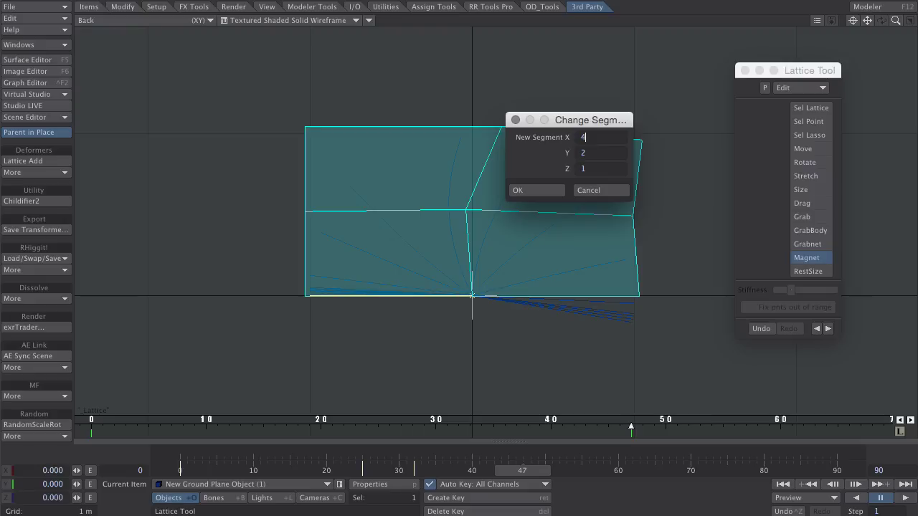
{"action": "left_click", "coordinate": [533, 188]}
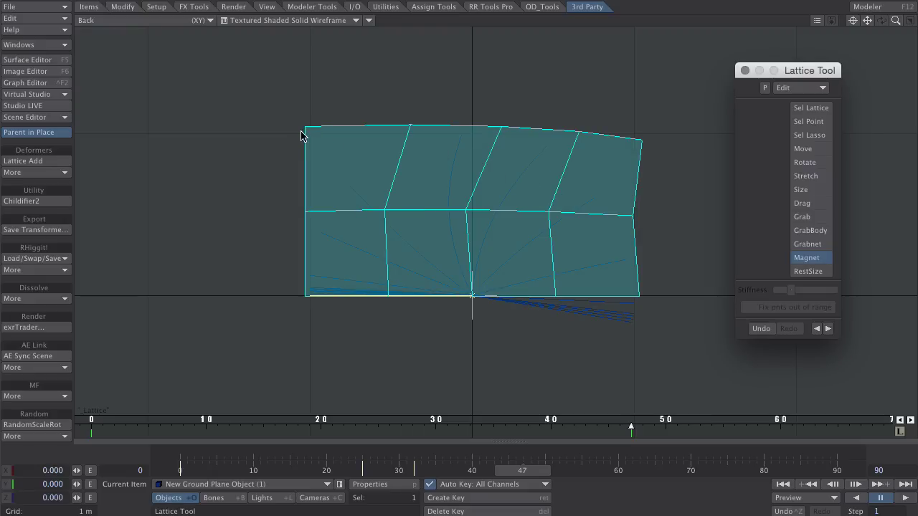
Pull the lattice's top-left corner inward and down, and shift the left-half and centre points to bend the pages further
{"action": "left_click_drag", "start_coordinate": [304, 133], "coordinate": [321, 136]}
{"action": "left_click_drag", "start_coordinate": [323, 142], "coordinate": [323, 143]}
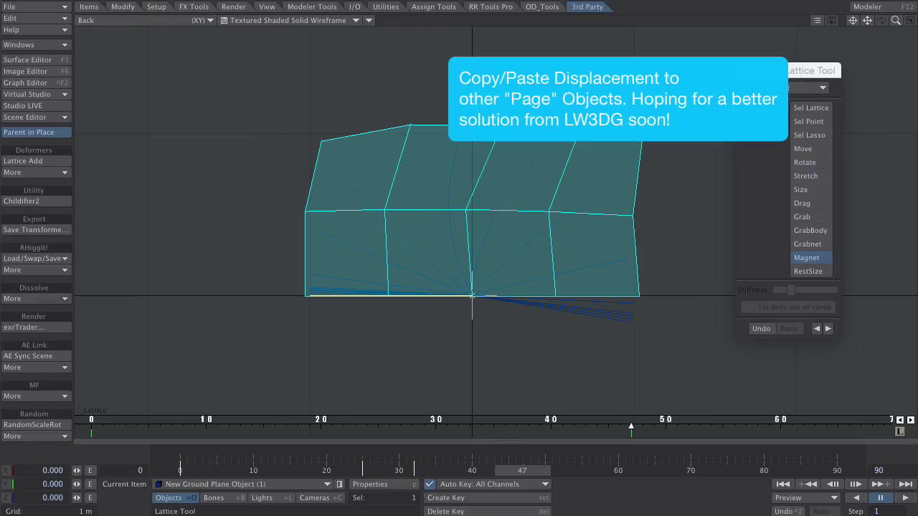
{"action": "left_click_drag", "start_coordinate": [388, 208], "coordinate": [380, 225]}
{"action": "left_click_drag", "start_coordinate": [468, 209], "coordinate": [454, 215]}
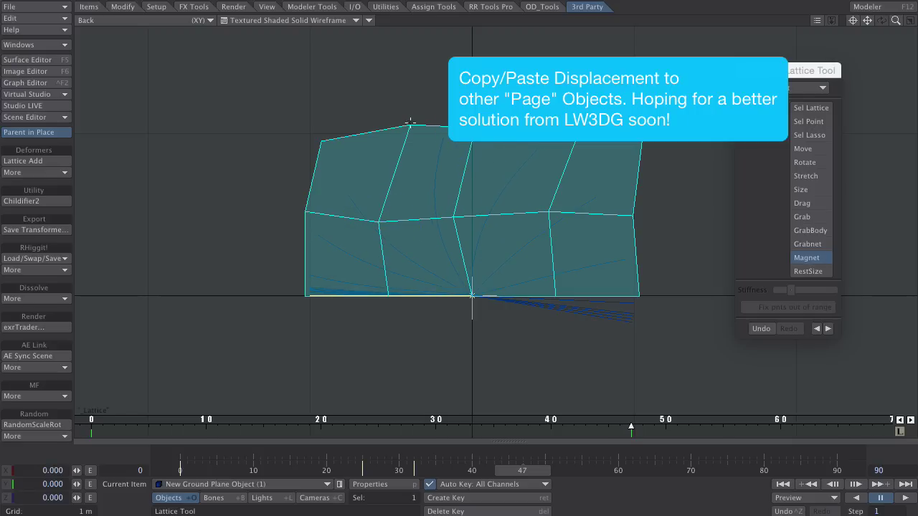
{"action": "left_click_drag", "start_coordinate": [409, 125], "coordinate": [396, 128]}
Pull the lattice's right-half points inward, lowering the outer edge and raising the inner middle point
{"action": "left_click_drag", "start_coordinate": [545, 215], "coordinate": [535, 204]}
{"action": "left_click_drag", "start_coordinate": [640, 141], "coordinate": [628, 150]}
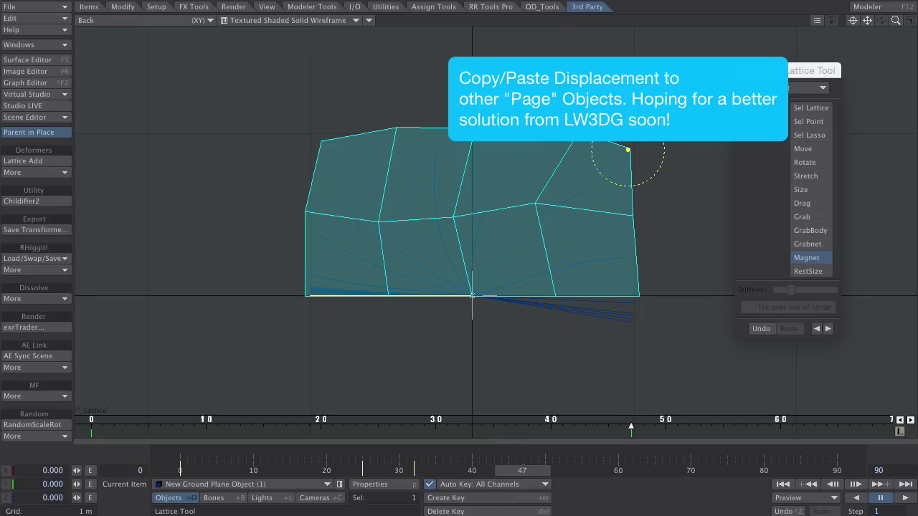
{"action": "mouse_move", "coordinate": [632, 209]}
{"action": "left_mouse_down"}
{"action": "mouse_move", "coordinate": [625, 206]}
{"action": "mouse_move", "coordinate": [633, 219]}
{"action": "mouse_move", "coordinate": [621, 223]}
{"action": "left_mouse_up"}
{"action": "left_click_drag", "start_coordinate": [536, 203], "coordinate": [528, 203]}
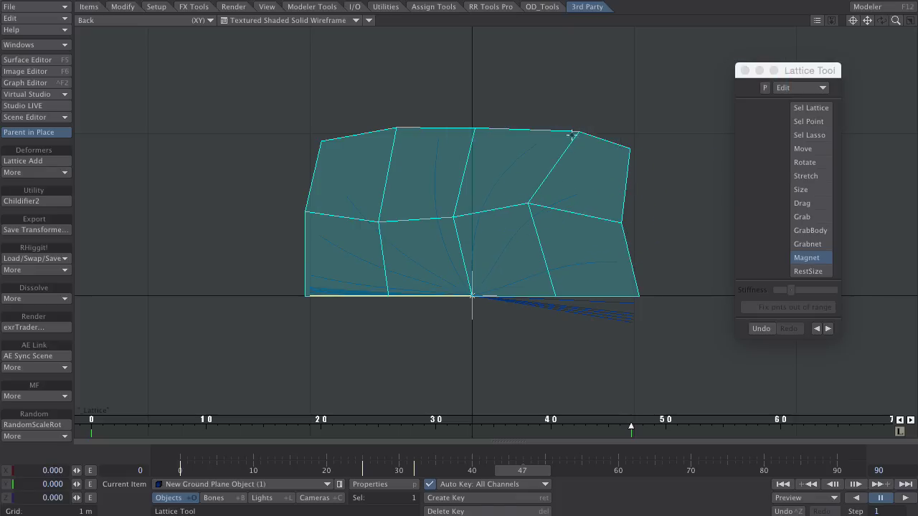
Fine-tune the lattice's top middle, top-left, left-edge and left middle-row points to smooth the page curve
{"action": "left_click_drag", "start_coordinate": [473, 130], "coordinate": [470, 135]}
{"action": "left_click_drag", "start_coordinate": [398, 131], "coordinate": [398, 130]}
{"action": "left_click_drag", "start_coordinate": [305, 211], "coordinate": [304, 202]}
{"action": "left_click_drag", "start_coordinate": [378, 219], "coordinate": [380, 218]}
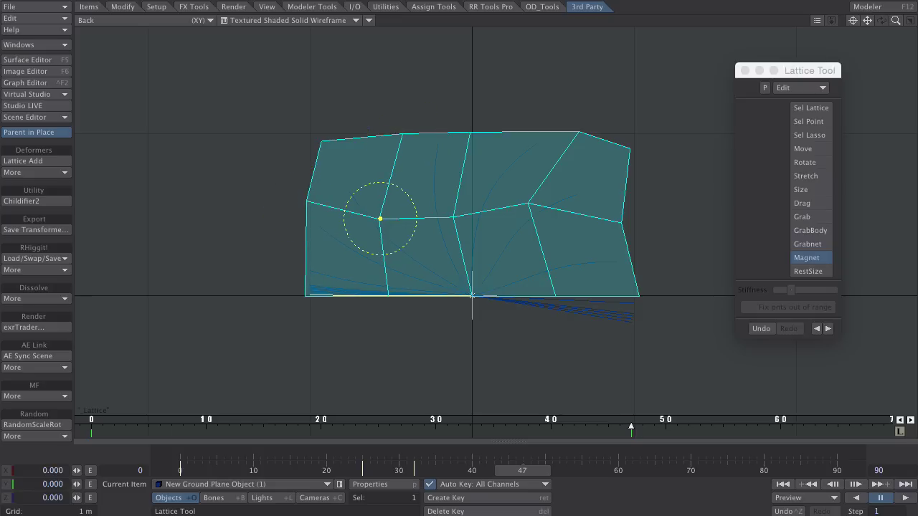
Move the deformed lattice's key from frame 47 to frame 0 and hide the lattice in the Perspective view
{"action": "key", "text": "4"}
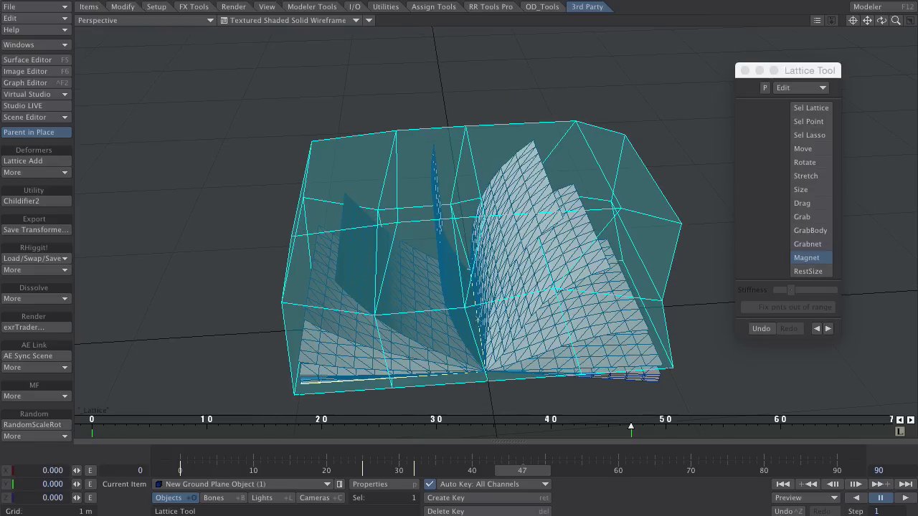
{"action": "left_click_drag", "start_coordinate": [466, 127], "coordinate": [487, 125]}
{"action": "left_click_drag", "start_coordinate": [557, 153], "coordinate": [527, 187], "text": "alt"}
{"action": "left_click_drag", "start_coordinate": [587, 132], "coordinate": [637, 159]}
{"action": "left_click_drag", "start_coordinate": [398, 132], "coordinate": [543, 247]}
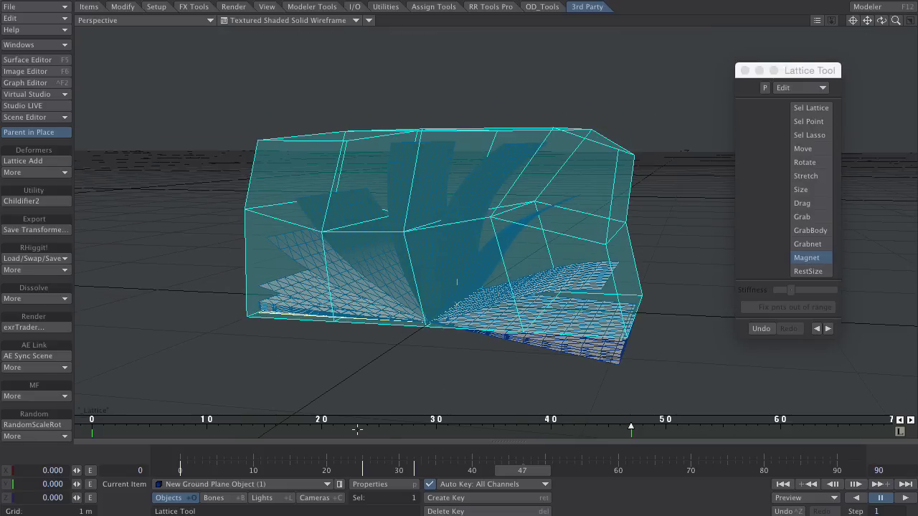
{"action": "mouse_move", "coordinate": [112, 416]}
{"action": "left_mouse_down"}
{"action": "mouse_move", "coordinate": [89, 417]}
{"action": "mouse_move", "coordinate": [118, 417]}
{"action": "left_mouse_up"}
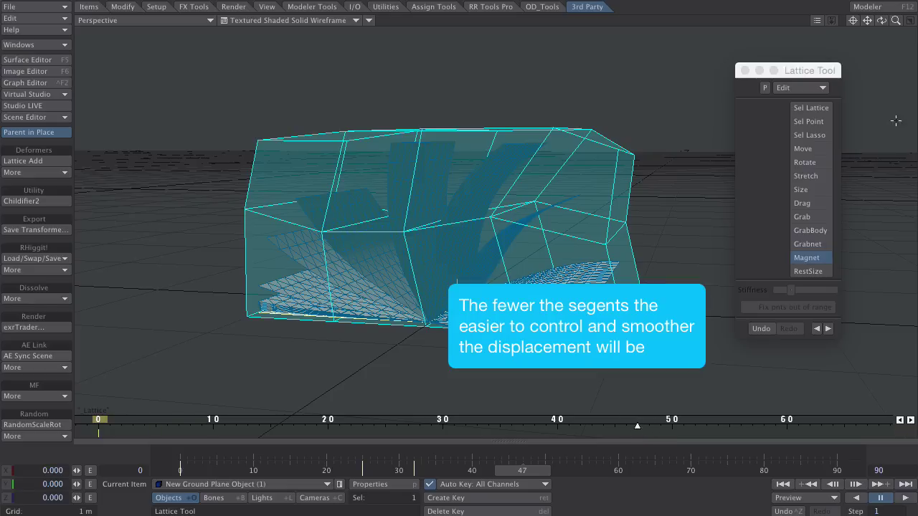
{"action": "left_click", "coordinate": [796, 88]}
{"action": "left_click", "coordinate": [784, 186]}
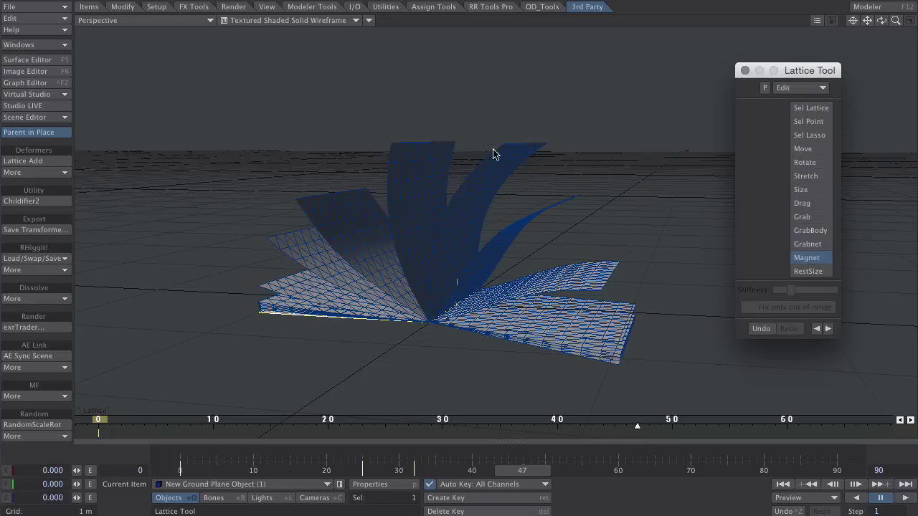
Play back the animation to check how the pages bend as they turn
{"action": "left_click_drag", "start_coordinate": [430, 86], "coordinate": [455, 179], "text": "alt"}
{"action": "left_click", "coordinate": [905, 498]}
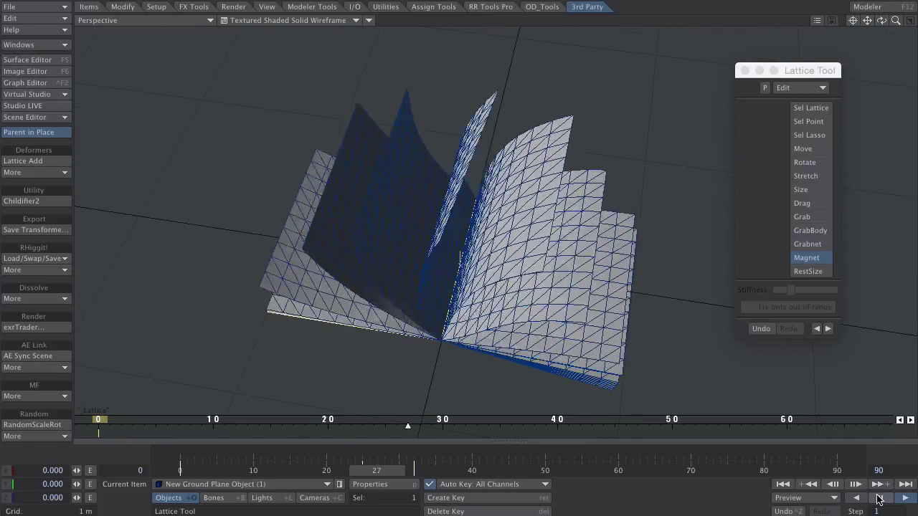
{"action": "left_click", "coordinate": [880, 497]}
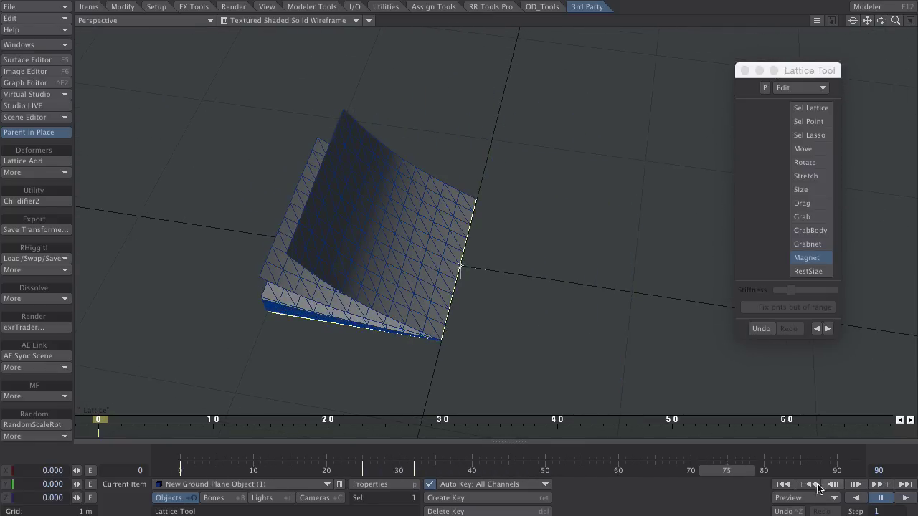
At frame 90, select the offset null and adjust its bank rotation so the turned page stack lies flat
{"action": "left_click_drag", "start_coordinate": [742, 469], "coordinate": [852, 468]}
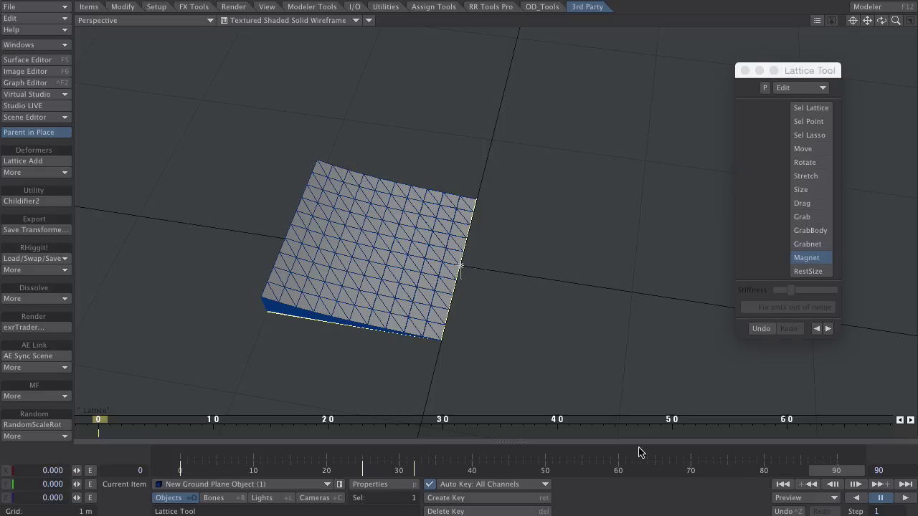
{"action": "left_click", "coordinate": [241, 482]}
{"action": "left_click", "coordinate": [239, 469]}
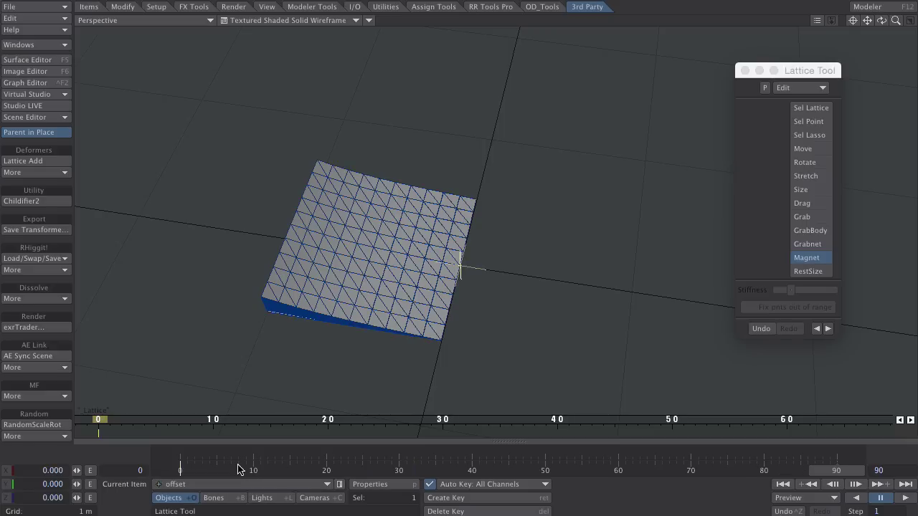
{"action": "key", "text": "y"}
{"action": "right_click_drag", "start_coordinate": [408, 315], "coordinate": [412, 315]}
{"action": "left_click_drag", "start_coordinate": [386, 327], "coordinate": [409, 256], "text": "alt"}
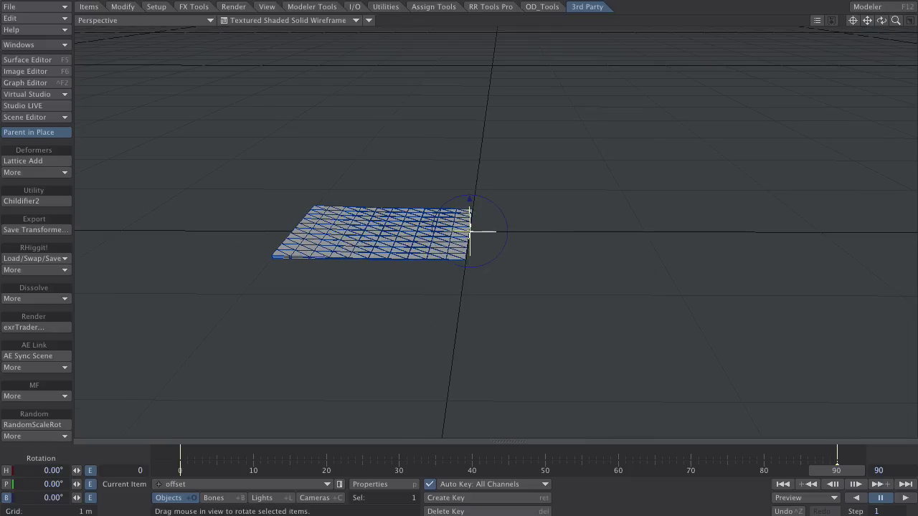
{"action": "right_click_drag", "start_coordinate": [409, 256], "coordinate": [407, 256]}
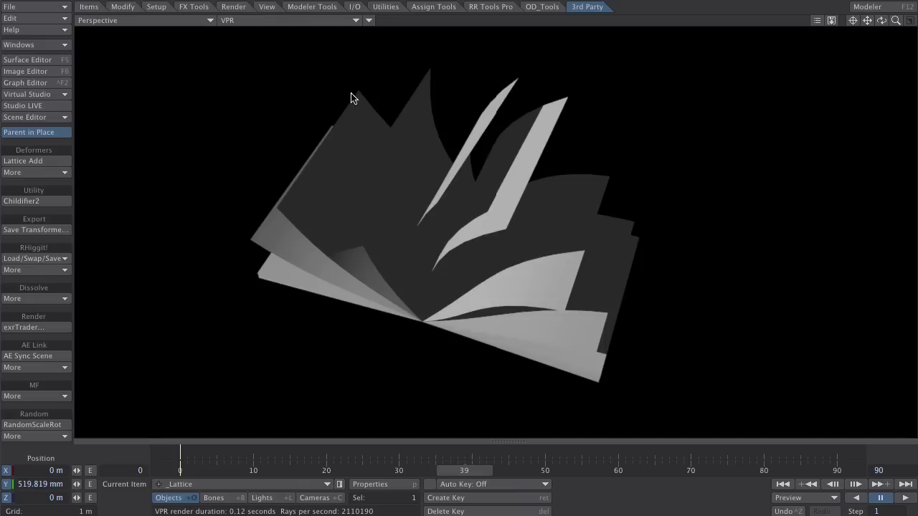
Set the scene's backdrop colour to a bright blue with RGB 42, 158, 255
{"action": "left_click", "coordinate": [40, 45]}
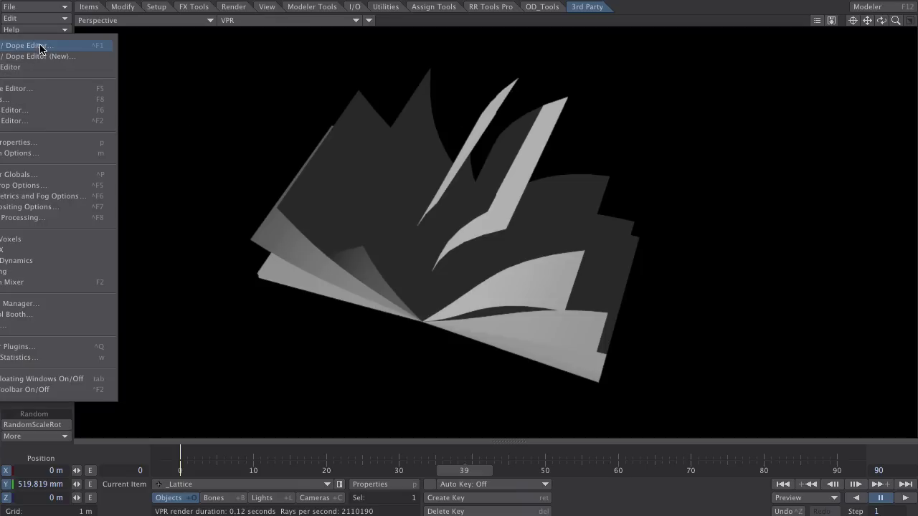
{"action": "left_click", "coordinate": [60, 188]}
{"action": "left_click", "coordinate": [683, 103]}
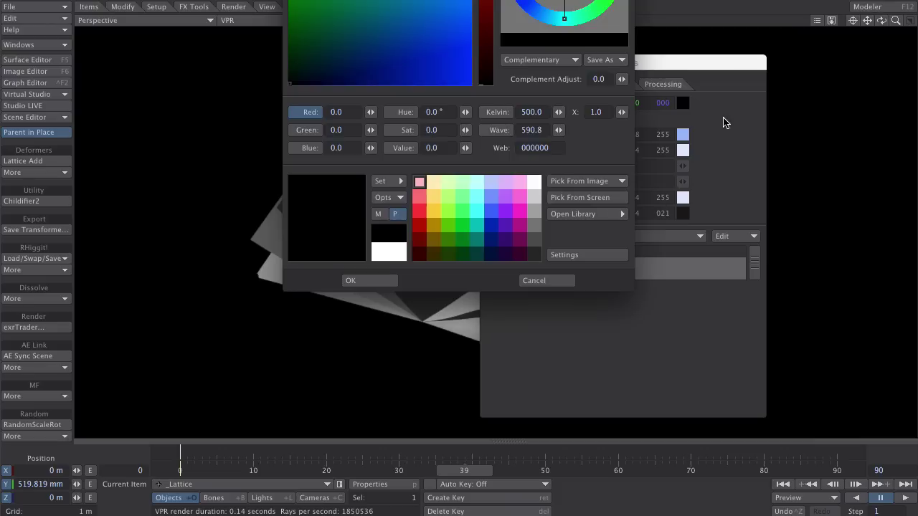
{"action": "left_click", "coordinate": [477, 218]}
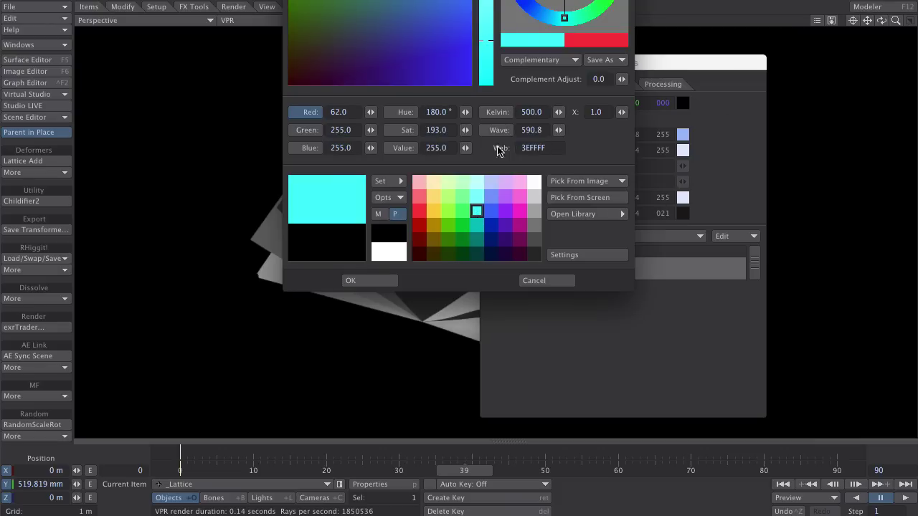
{"action": "left_click", "coordinate": [487, 198]}
{"action": "left_click_drag", "start_coordinate": [485, 21], "coordinate": [486, 56]}
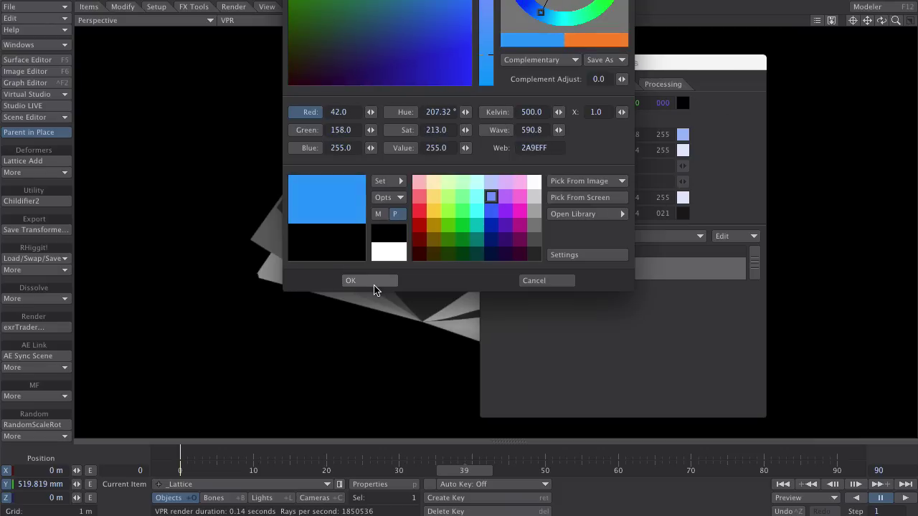
{"action": "left_click", "coordinate": [373, 283]}
{"action": "left_click", "coordinate": [490, 63]}
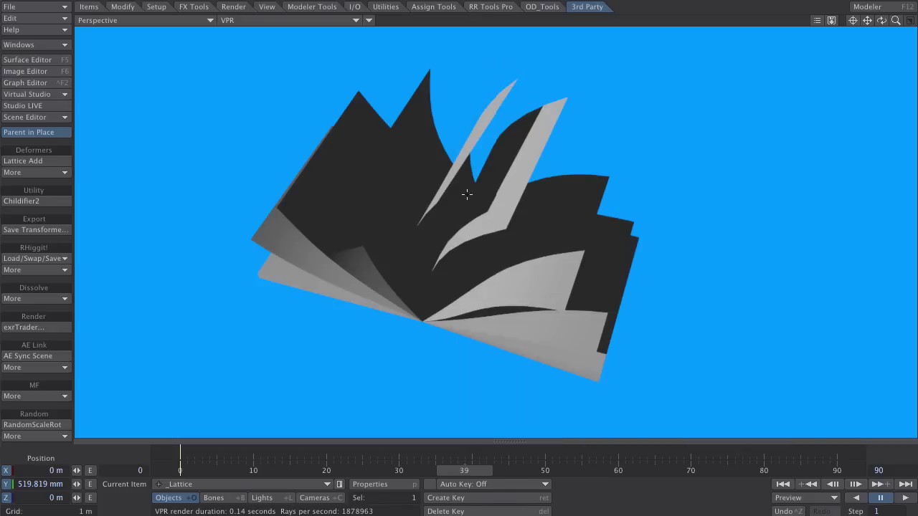
Open the node network of the "pages" surface and bring its Surface node into view
{"action": "key", "text": "F5"}
{"action": "left_click_drag", "start_coordinate": [578, 33], "coordinate": [674, 29]}
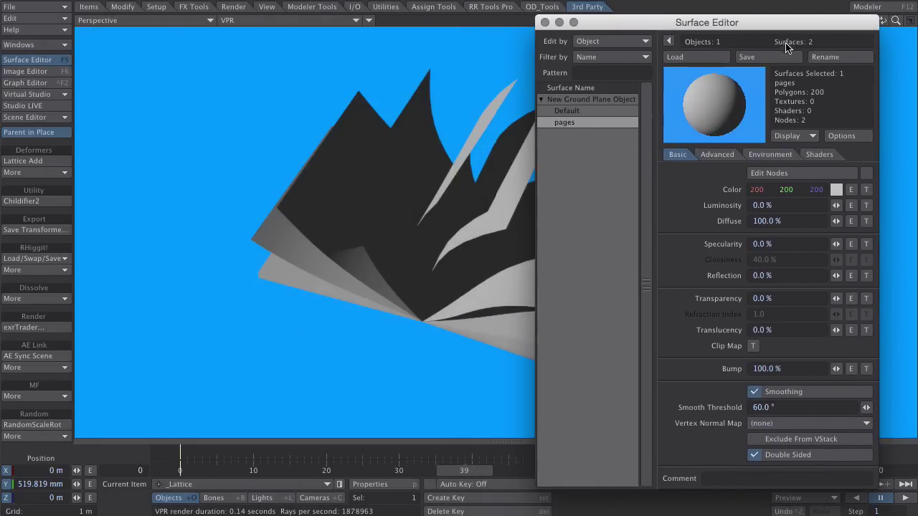
{"action": "left_click", "coordinate": [853, 175]}
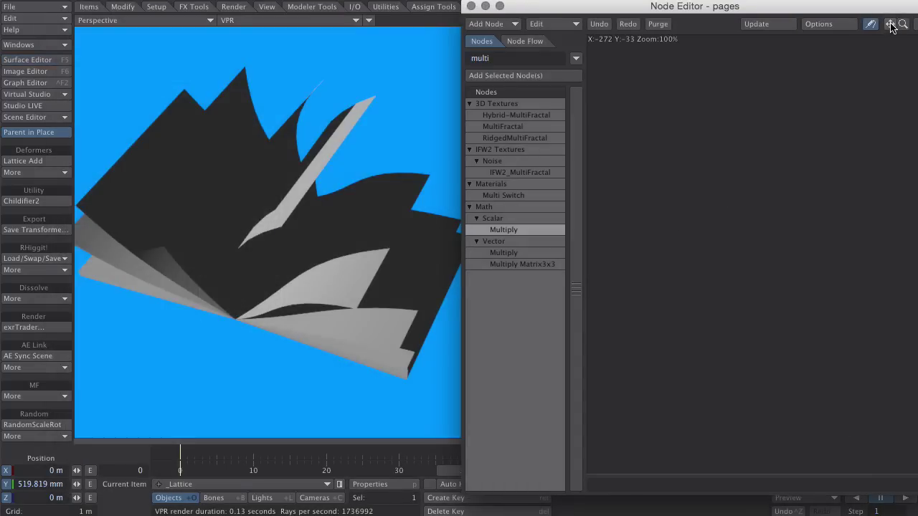
{"action": "left_click_drag", "start_coordinate": [891, 27], "coordinate": [758, 28]}
Add TrueArt's Extended Item Info and Extended Spot Info nodes, feed the spot info into the Item input, and arrange both nodes
{"action": "left_click", "coordinate": [507, 62]}
{"action": "type", "text": "ext"}
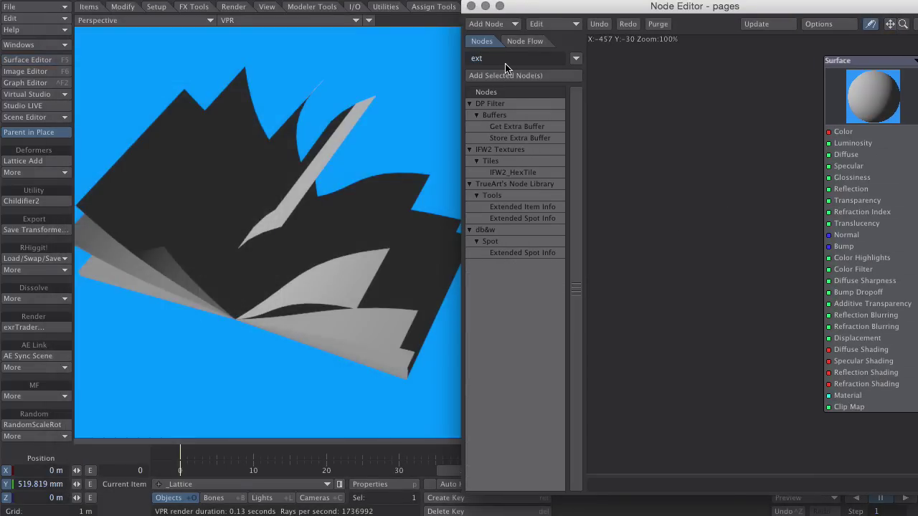
{"action": "type", "text": "e"}
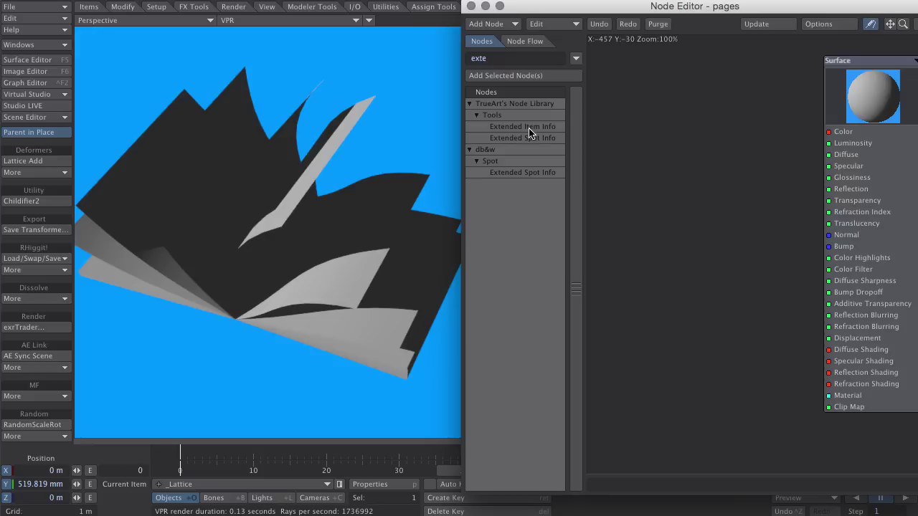
{"action": "double_click", "coordinate": [529, 128]}
{"action": "double_click", "coordinate": [531, 138]}
{"action": "left_click_drag", "start_coordinate": [762, 244], "coordinate": [710, 117]}
{"action": "left_click", "coordinate": [638, 126]}
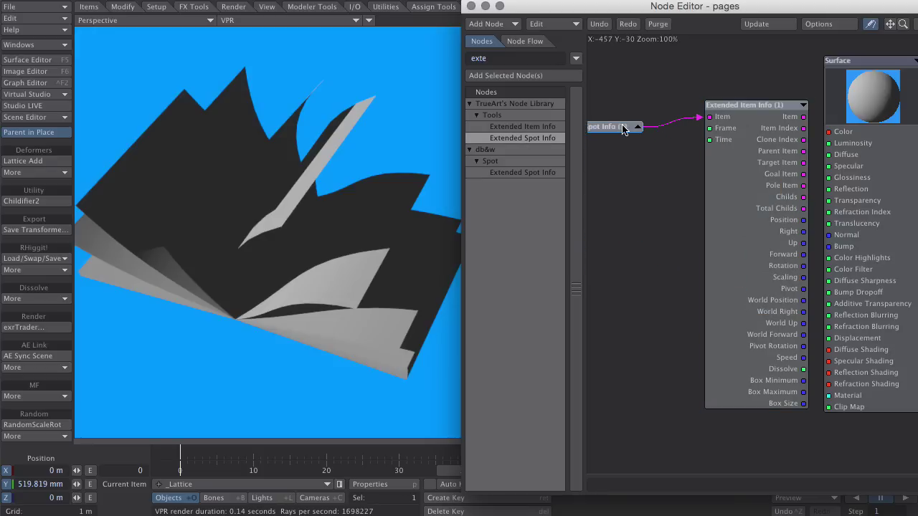
{"action": "left_click_drag", "start_coordinate": [617, 127], "coordinate": [618, 64]}
{"action": "left_click_drag", "start_coordinate": [728, 106], "coordinate": [607, 105]}
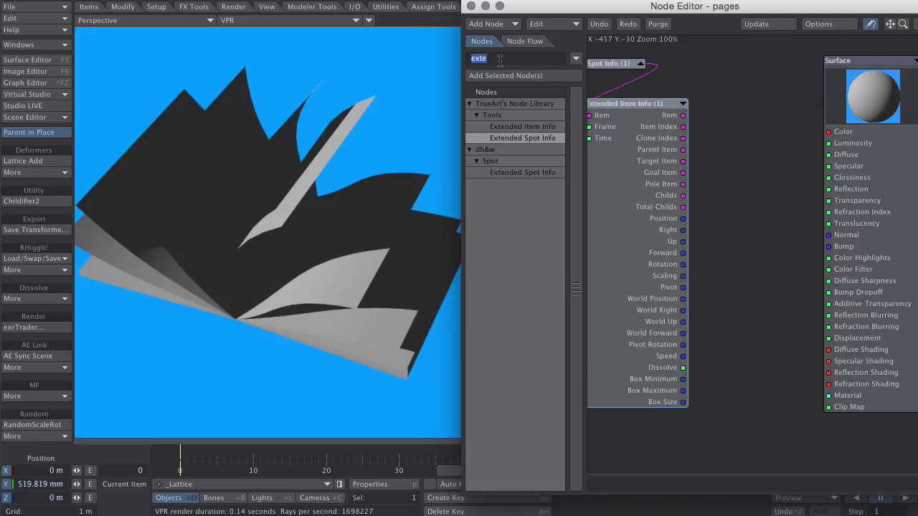
Add a Gradient node, connect the Item Index output of Extended Item Info to its Input, and collapse the info node
{"action": "type", "text": "grad"}
{"action": "left_click", "coordinate": [505, 150]}
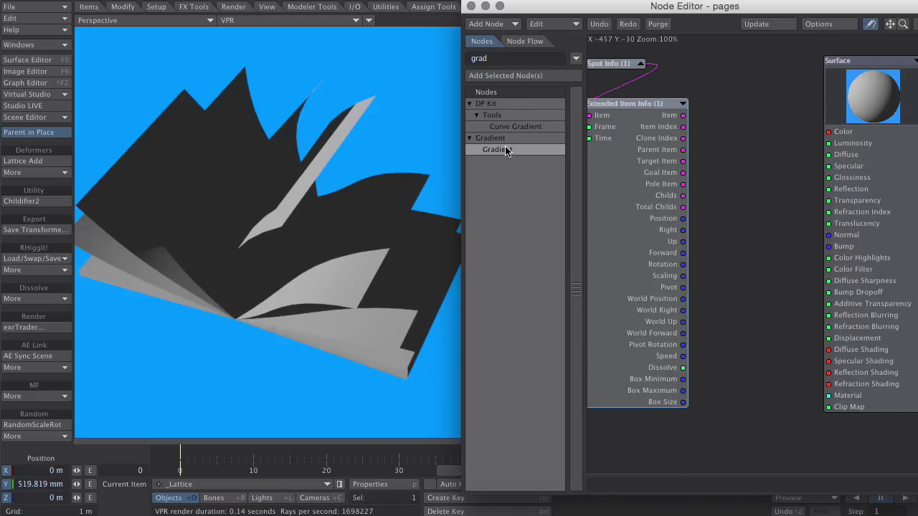
{"action": "double_click", "coordinate": [506, 150]}
{"action": "mouse_move", "coordinate": [682, 122]}
{"action": "left_click_drag", "start_coordinate": [682, 126], "coordinate": [721, 289]}
{"action": "left_click", "coordinate": [683, 104]}
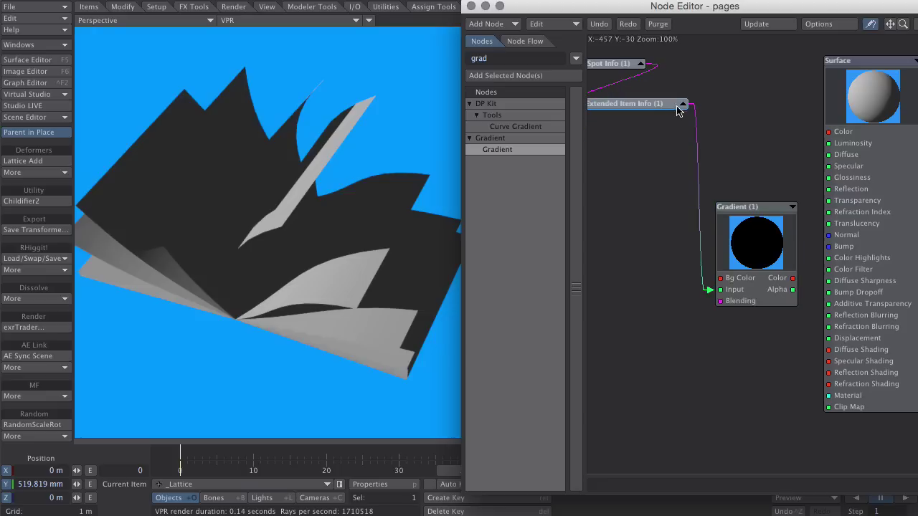
Set the gradient's end to 20.0 with a second key at position 20.0, and connect its Color output to the surface Color
{"action": "double_click", "coordinate": [753, 240]}
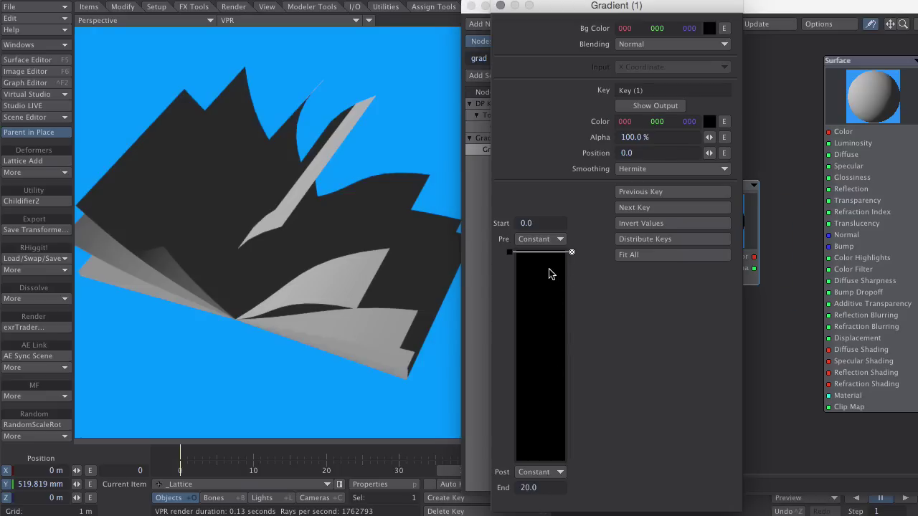
{"action": "left_click", "coordinate": [548, 395]}
{"action": "left_click_drag", "start_coordinate": [511, 396], "coordinate": [511, 459]}
{"action": "left_click_drag", "start_coordinate": [754, 257], "coordinate": [828, 132]}
Colour the gradient's first key pure blue (0, 0, 255) and its end key pure red (255, 0, 0)
{"action": "double_click", "coordinate": [717, 221]}
{"action": "left_click", "coordinate": [534, 254]}
{"action": "left_click_drag", "start_coordinate": [689, 121], "coordinate": [872, 122]}
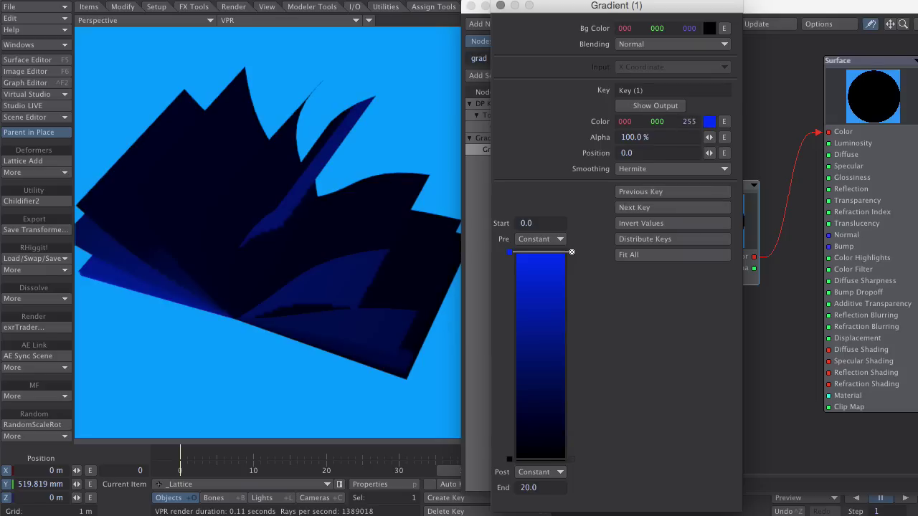
{"action": "left_click", "coordinate": [538, 460]}
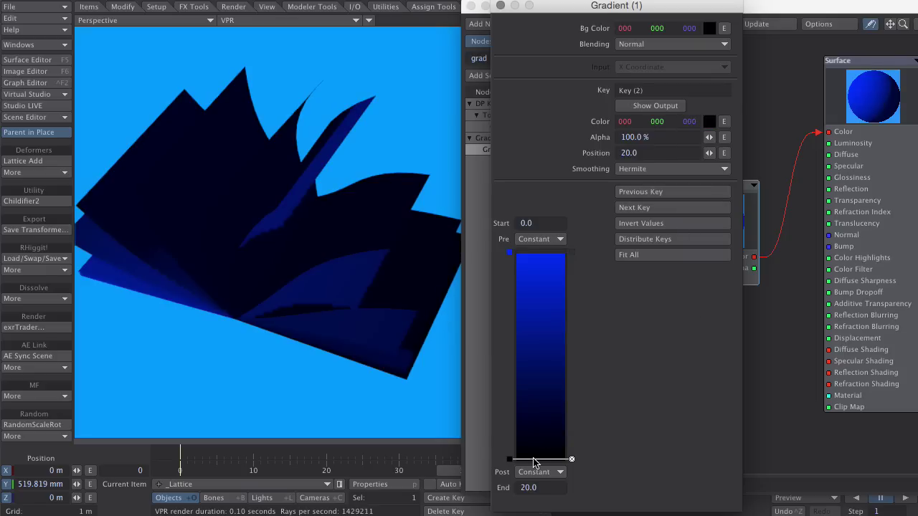
{"action": "left_click_drag", "start_coordinate": [625, 121], "coordinate": [808, 122]}
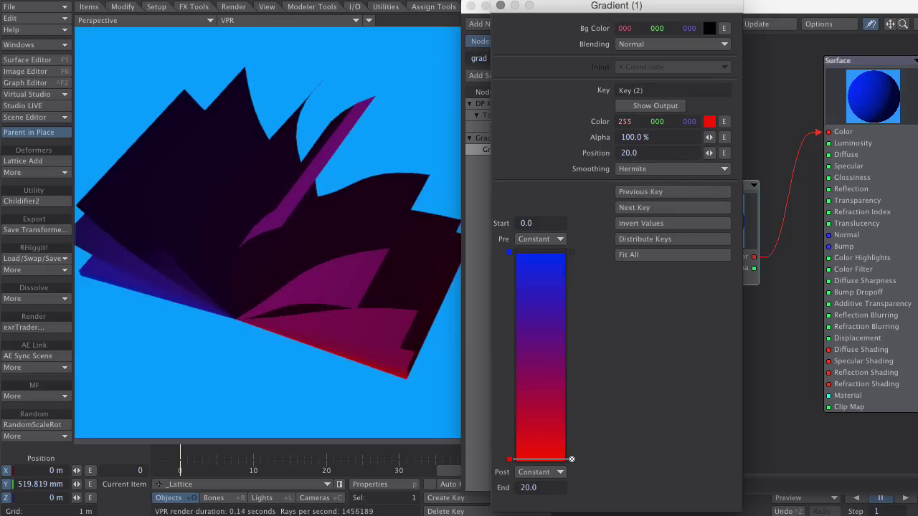
{"action": "left_click_drag", "start_coordinate": [303, 306], "coordinate": [326, 301], "text": "alt"}
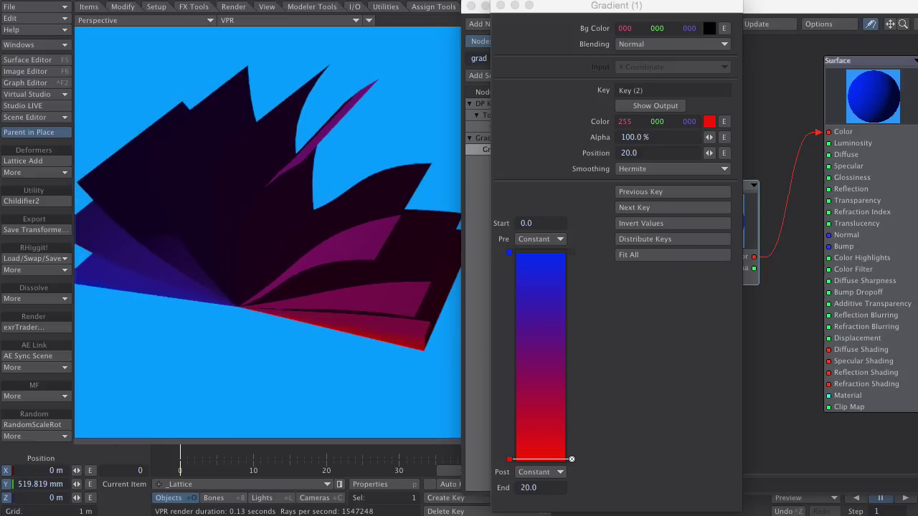
{"action": "left_click", "coordinate": [500, 5]}
Select the light and set the ambient intensity to 80% in its properties
{"action": "left_click", "coordinate": [262, 498]}
{"action": "type", "text": "p80"}
{"action": "key", "text": "Tab"}
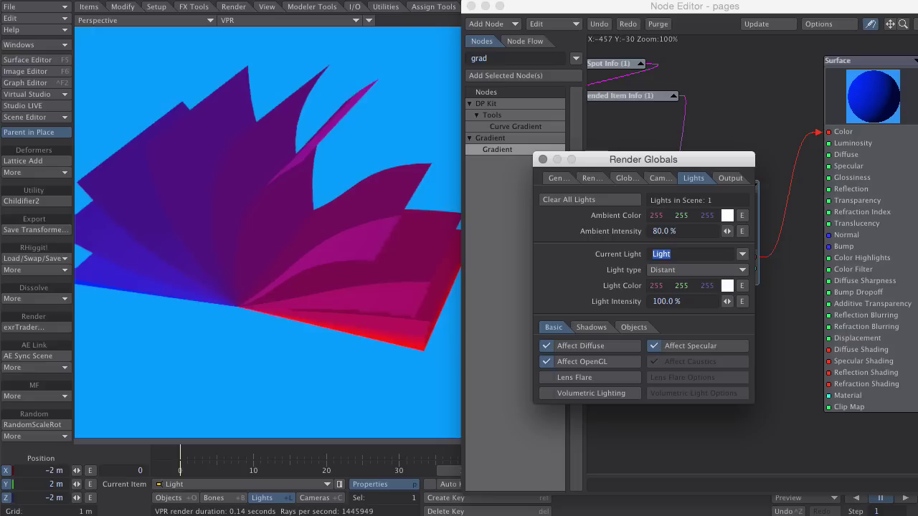
{"action": "left_click", "coordinate": [543, 159]}
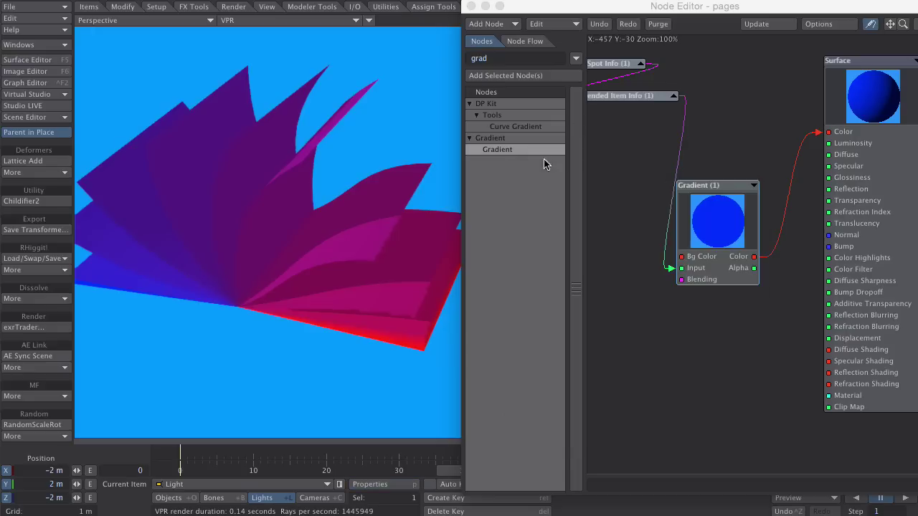
Rotate the light to a heading of about 69.5° and a pitch of about 76.3°
{"action": "left_click", "coordinate": [370, 485]}
{"action": "key", "text": "y"}
{"action": "left_click_drag", "start_coordinate": [274, 224], "coordinate": [389, 188]}
{"action": "left_click", "coordinate": [543, 159]}
Change the gradient's end key colour to yellow with RGB 255, 207, 62
{"action": "double_click", "coordinate": [734, 235]}
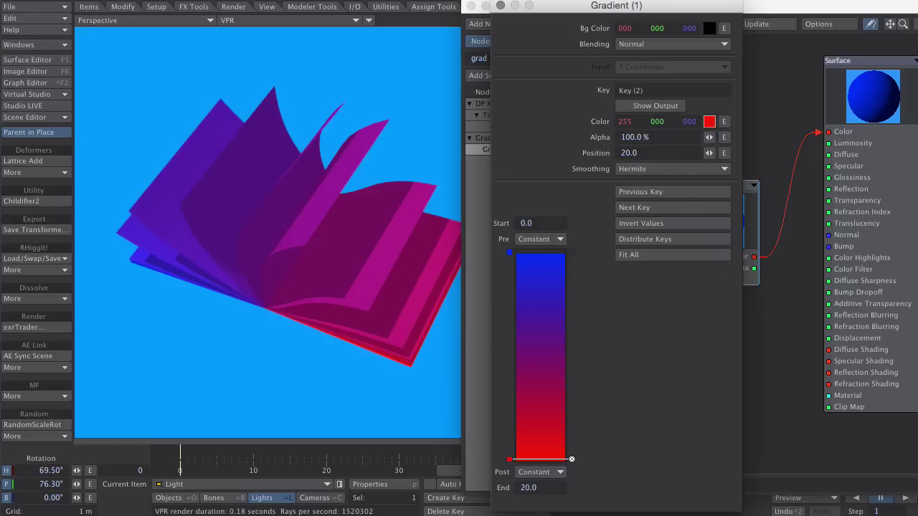
{"action": "left_click", "coordinate": [709, 121]}
{"action": "left_click", "coordinate": [433, 198]}
{"action": "left_click", "coordinate": [435, 212]}
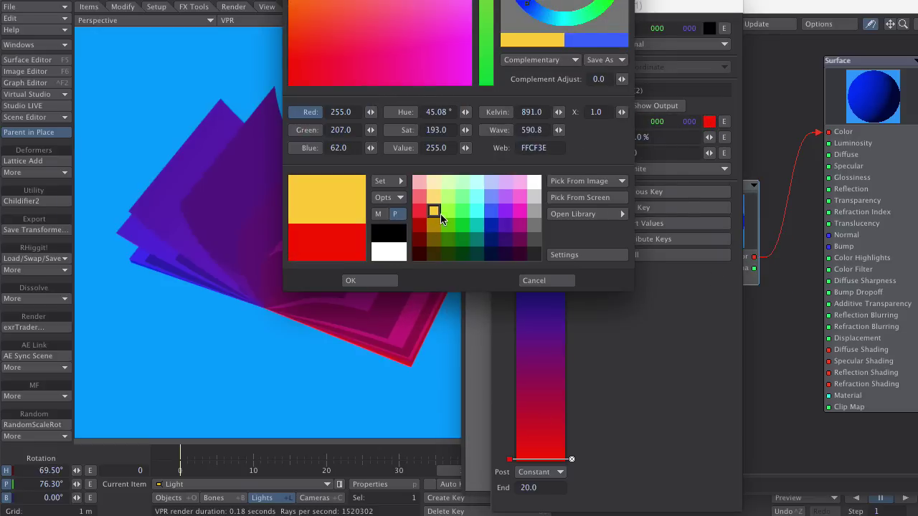
{"action": "left_click", "coordinate": [370, 280]}
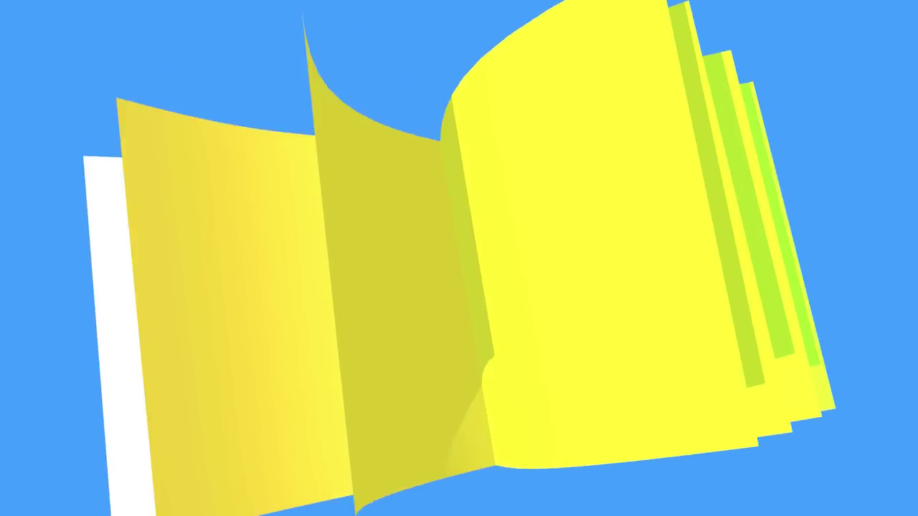